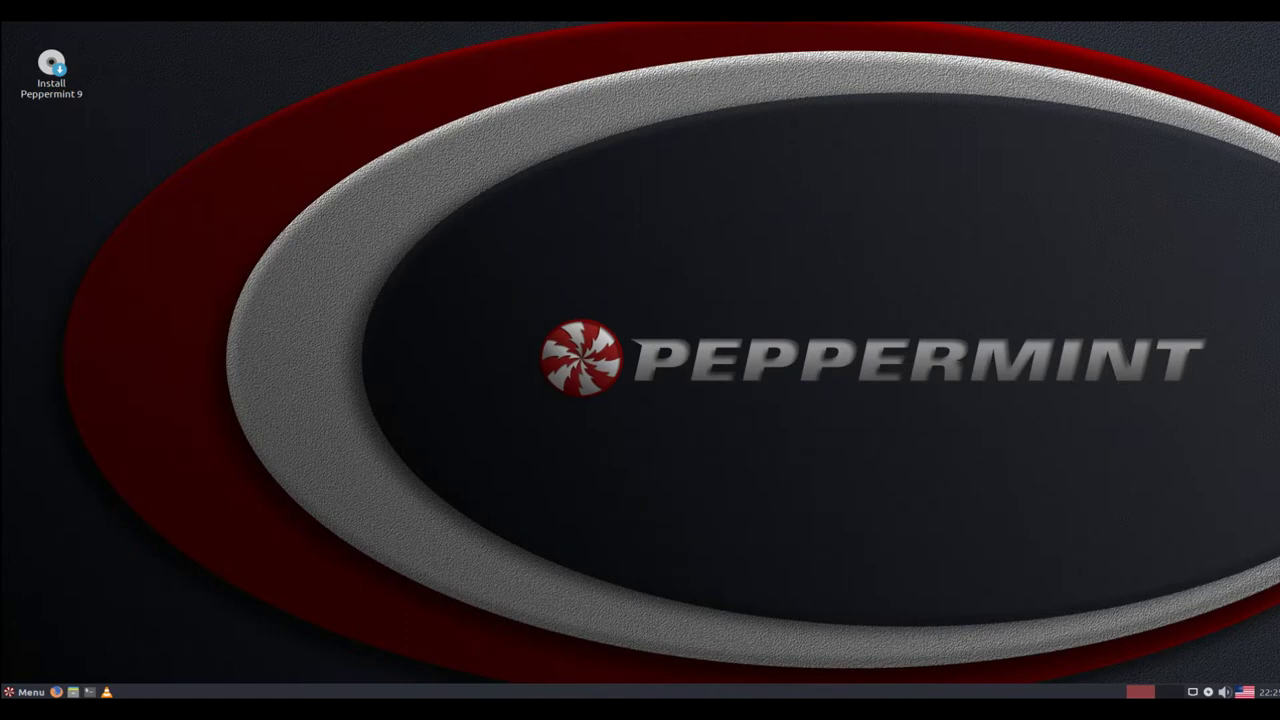
# - Open the Home folder in the Nemo file manager from the bottom panel launcher
pyautogui.click(73, 691)
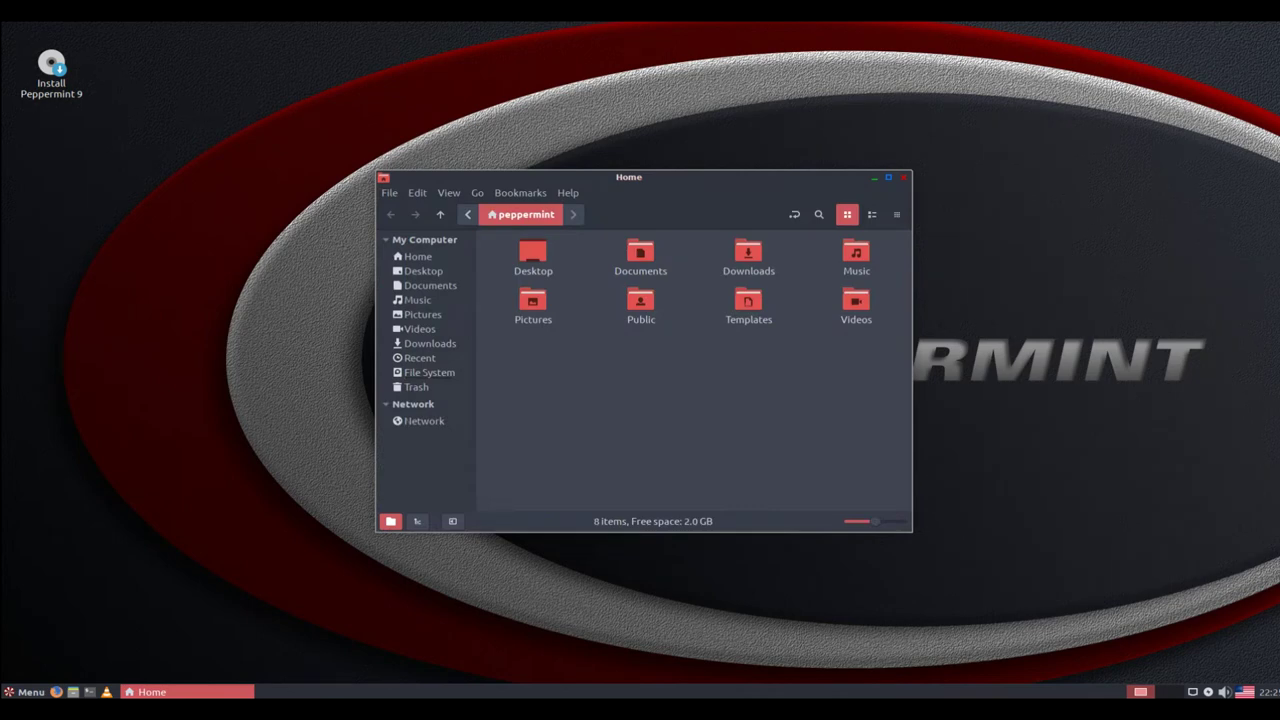
# - Move the Home window higher and widen it so folders show six per row
pyautogui.click(568, 192)
pyautogui.click(598, 210)
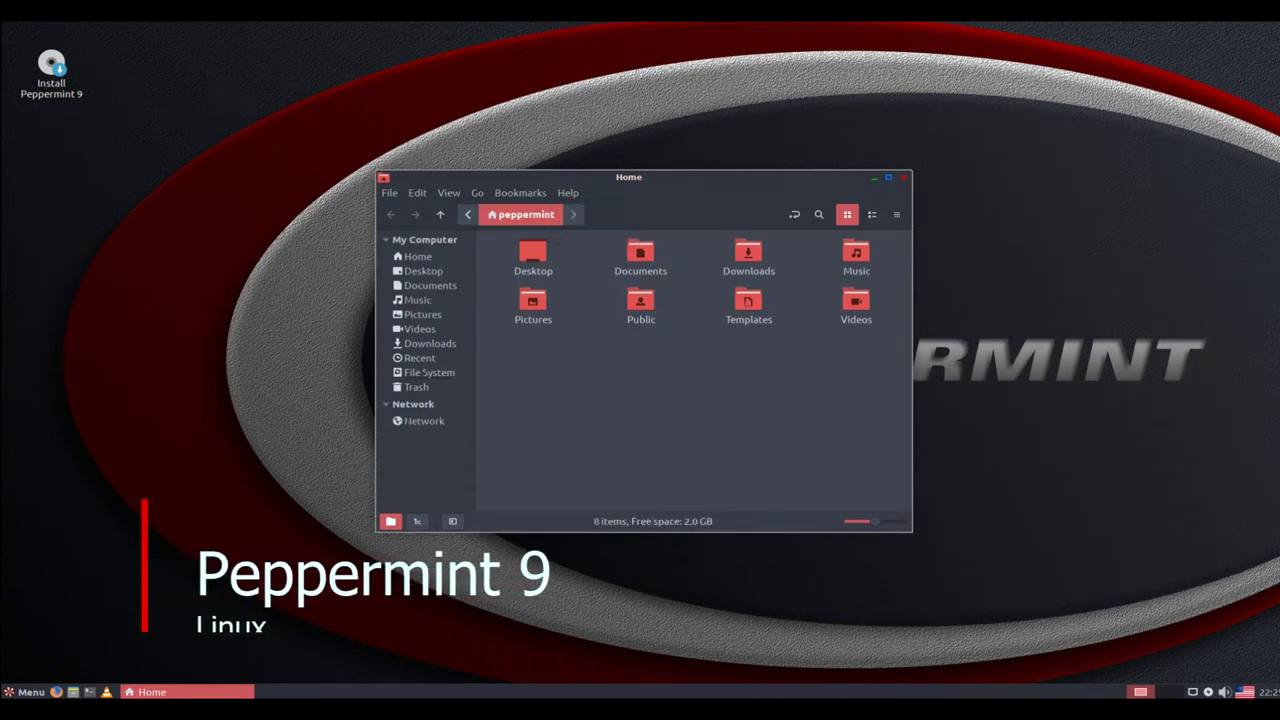
pyautogui.moveTo(700, 177); pyautogui.dragTo(700, 133)
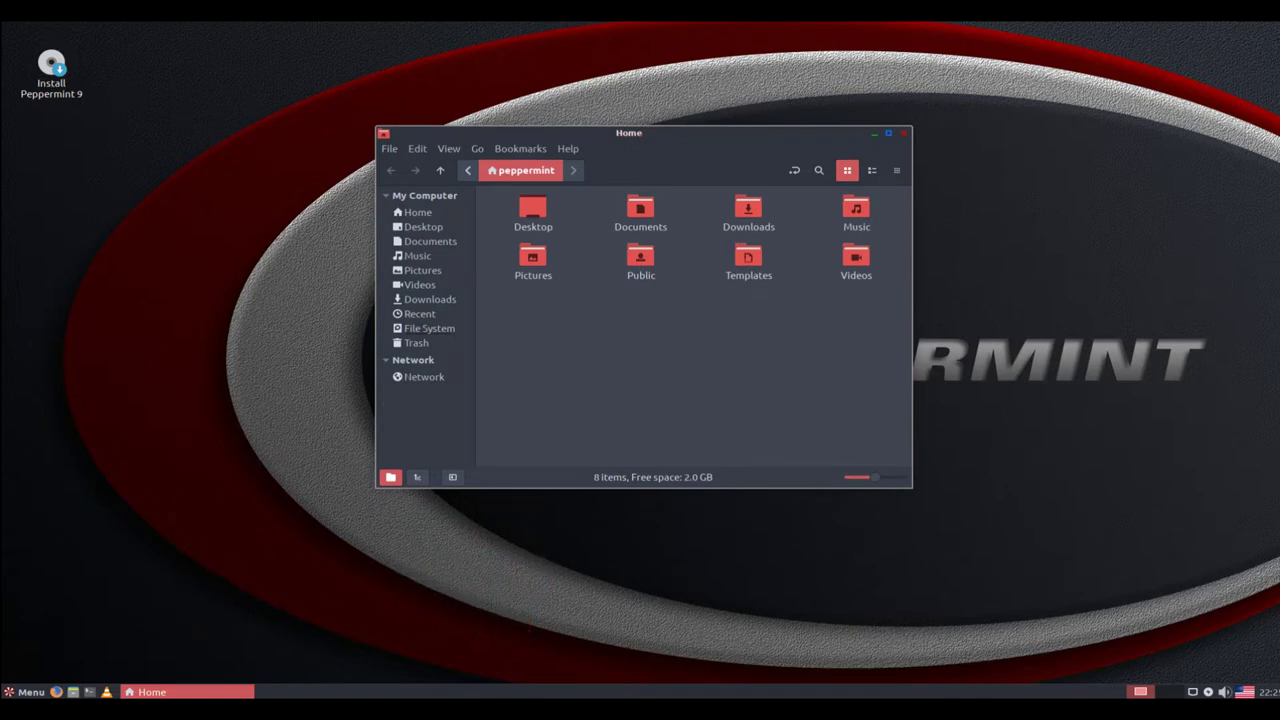
pyautogui.moveTo(911, 487); pyautogui.dragTo(1121, 549)
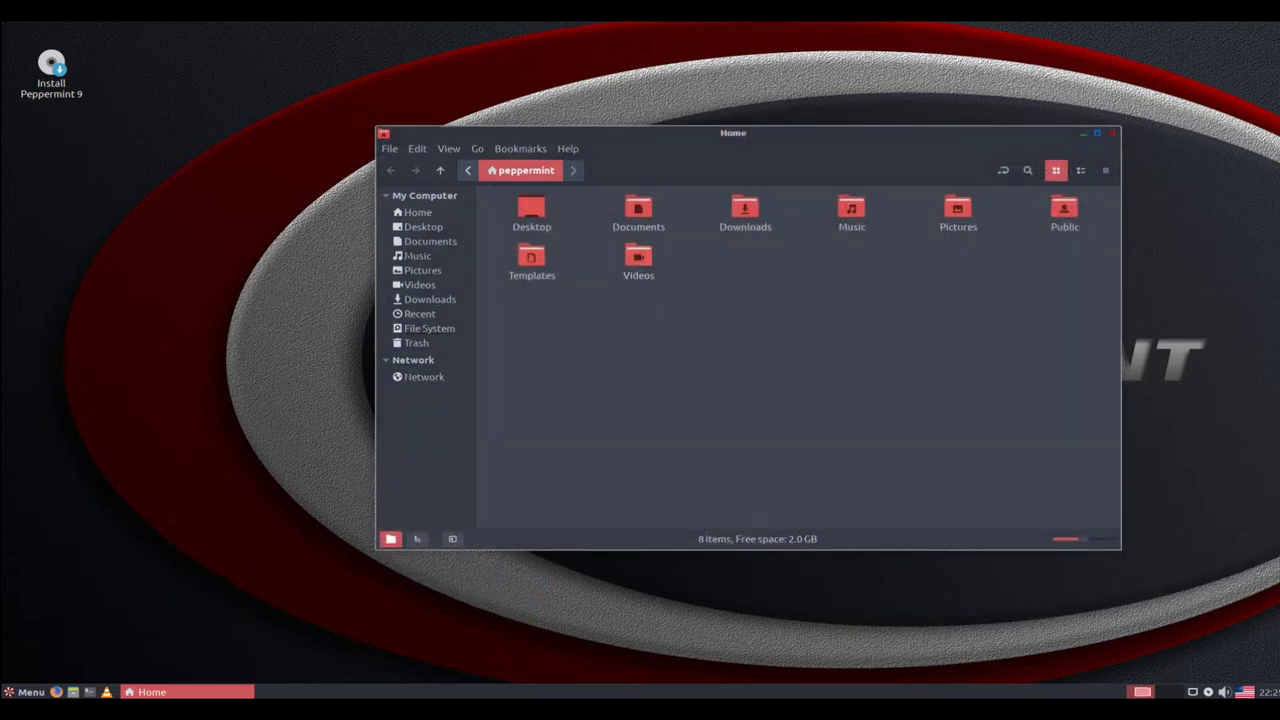
# - Check Nemo's version (3.6.5) in Help > About, then zoom icons larger and back
pyautogui.click(568, 148)
pyautogui.click(575, 187)
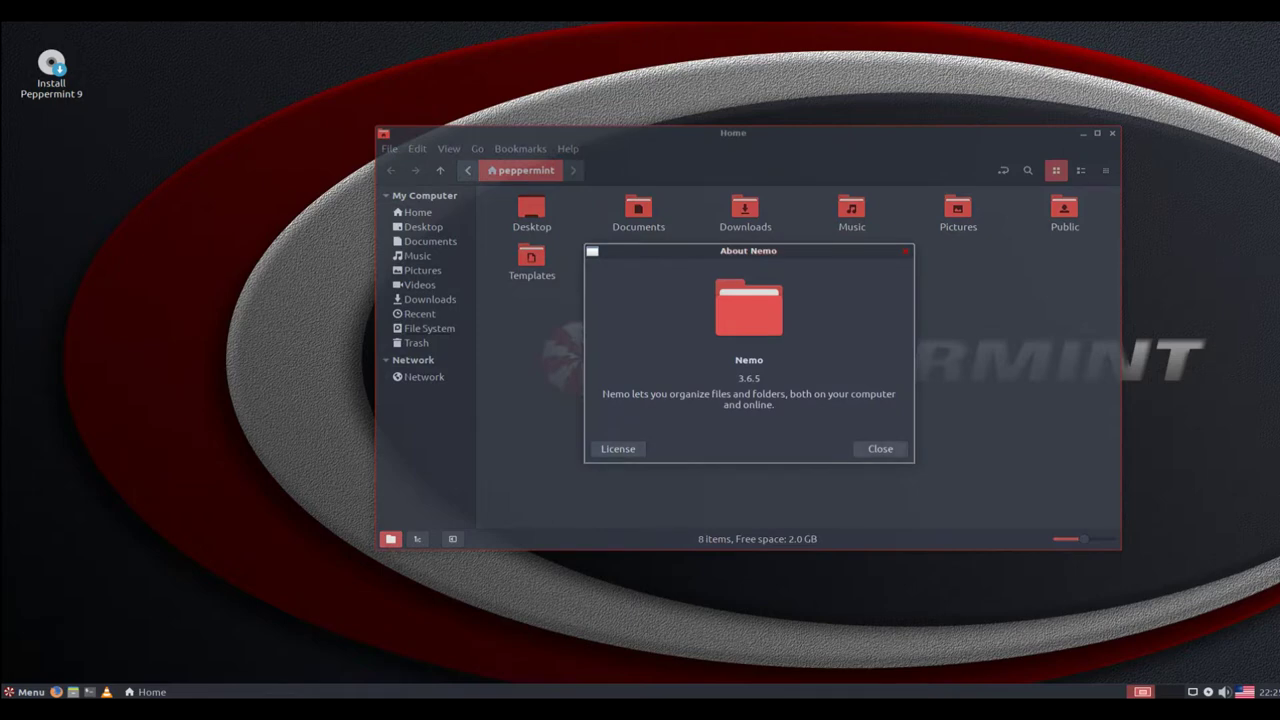
pyautogui.press('Escape')
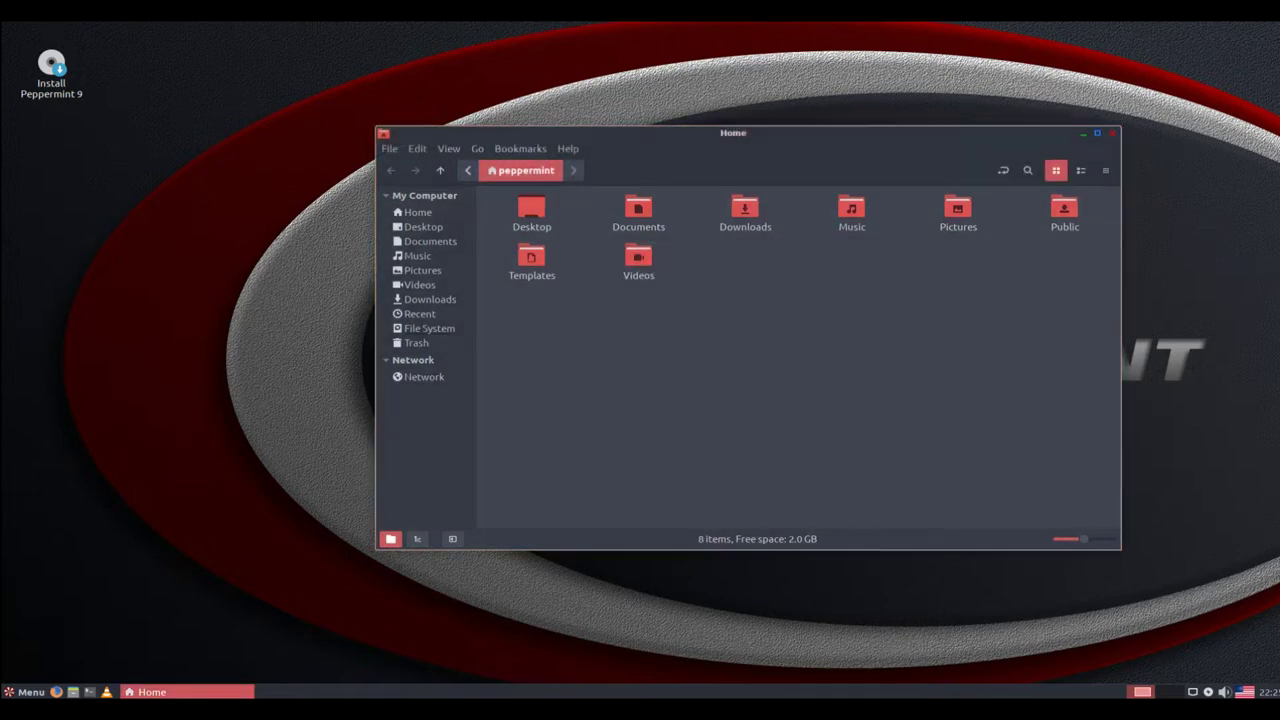
pyautogui.hotkey('ctrl', '+')
pyautogui.hotkey('ctrl', '-')
# - Close the Home window and browse the Whisker Menu's Favorites applications
pyautogui.hotkey('ctrl', 'w')
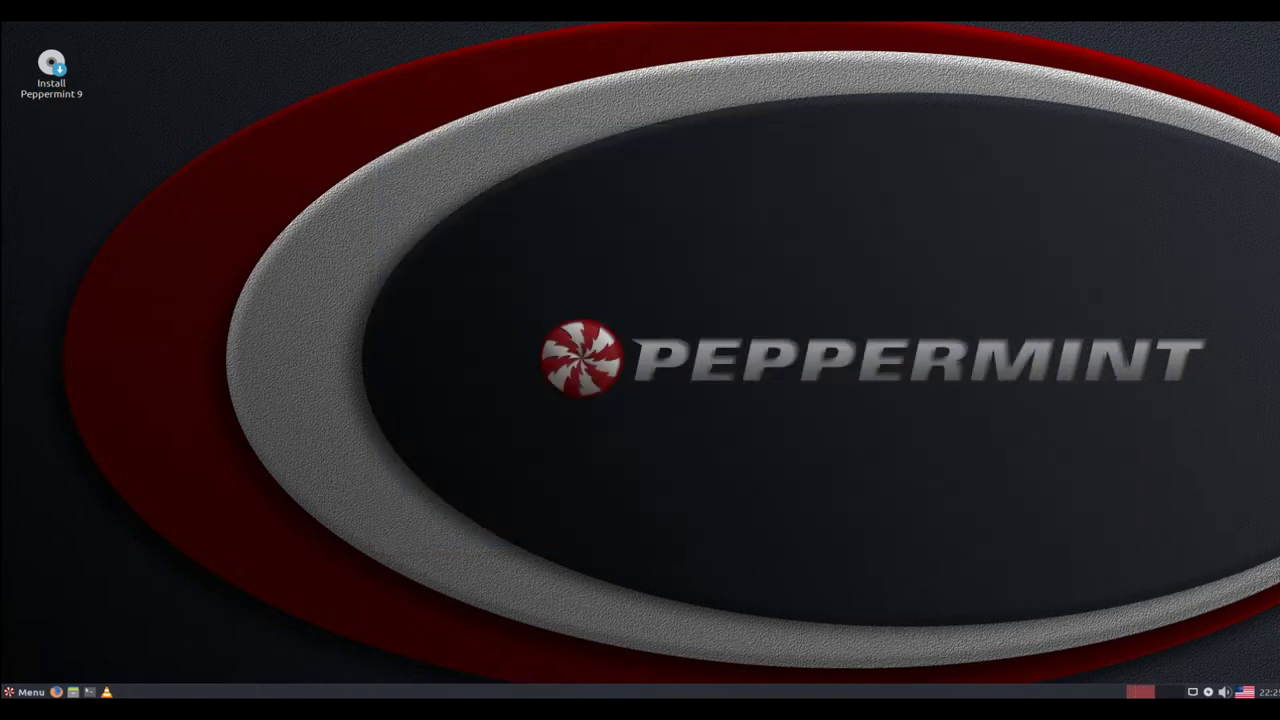
pyautogui.press('super')
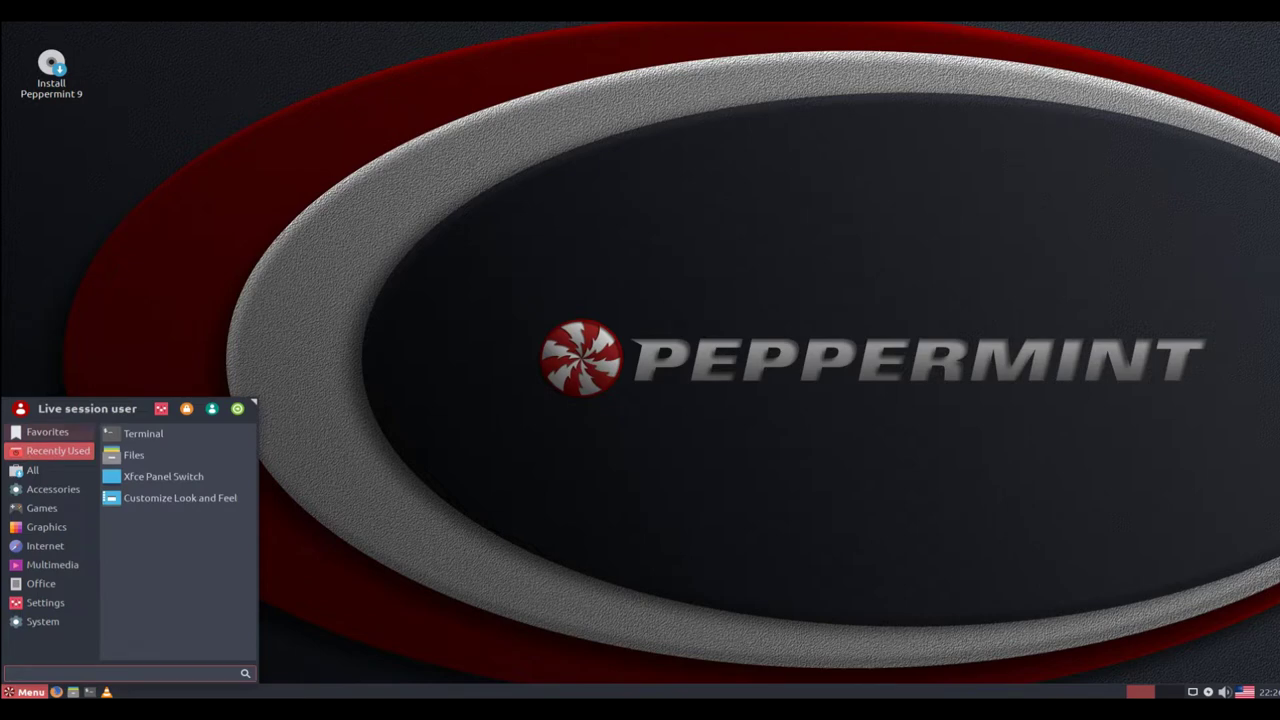
pyautogui.press('Down')
pyautogui.press('Down')
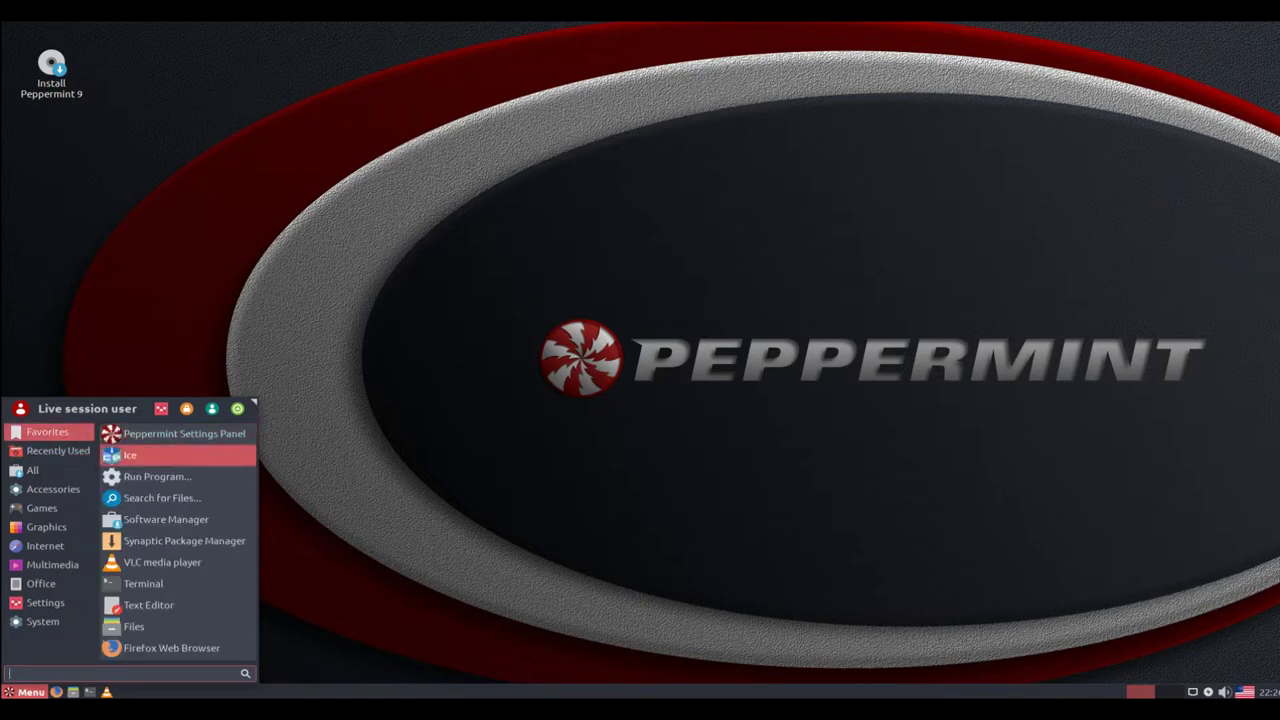
pyautogui.press('Up')
pyautogui.press('Down')
pyautogui.press('Down')
pyautogui.press('Down')
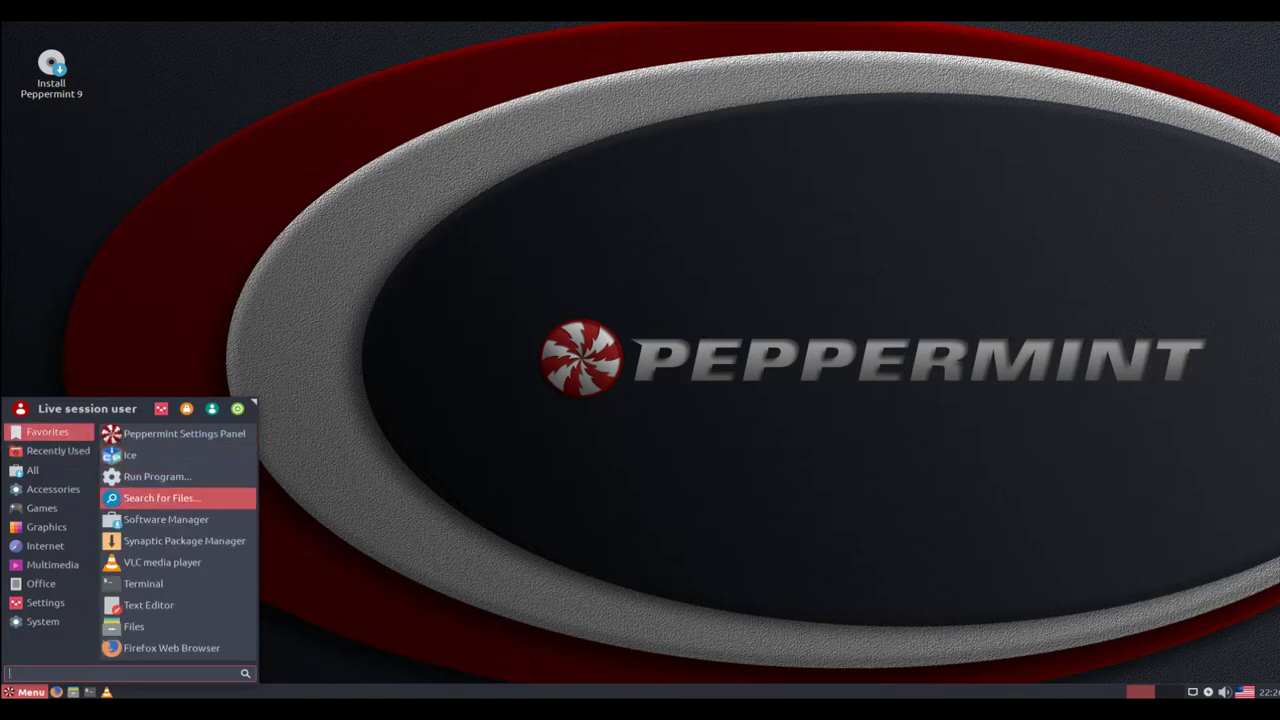
pyautogui.press('Down')
# - Browse the All list, then move into the Accessories category
pyautogui.press('Down')
pyautogui.press('Down')
pyautogui.press('Down')
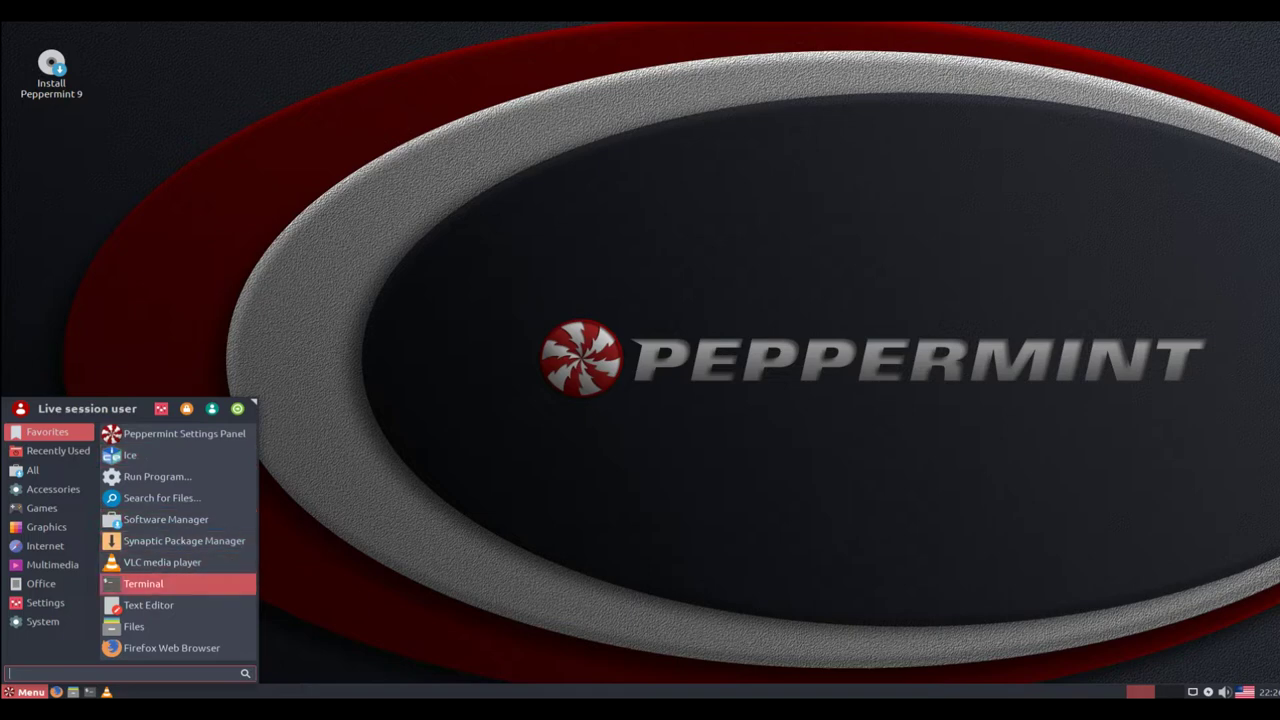
pyautogui.press('Down')
pyautogui.press('Down')
pyautogui.press('Down')
pyautogui.press('Up')
pyautogui.press('Up')
pyautogui.press('Up')
pyautogui.press('Left')
pyautogui.press('Down')
pyautogui.press('Down')
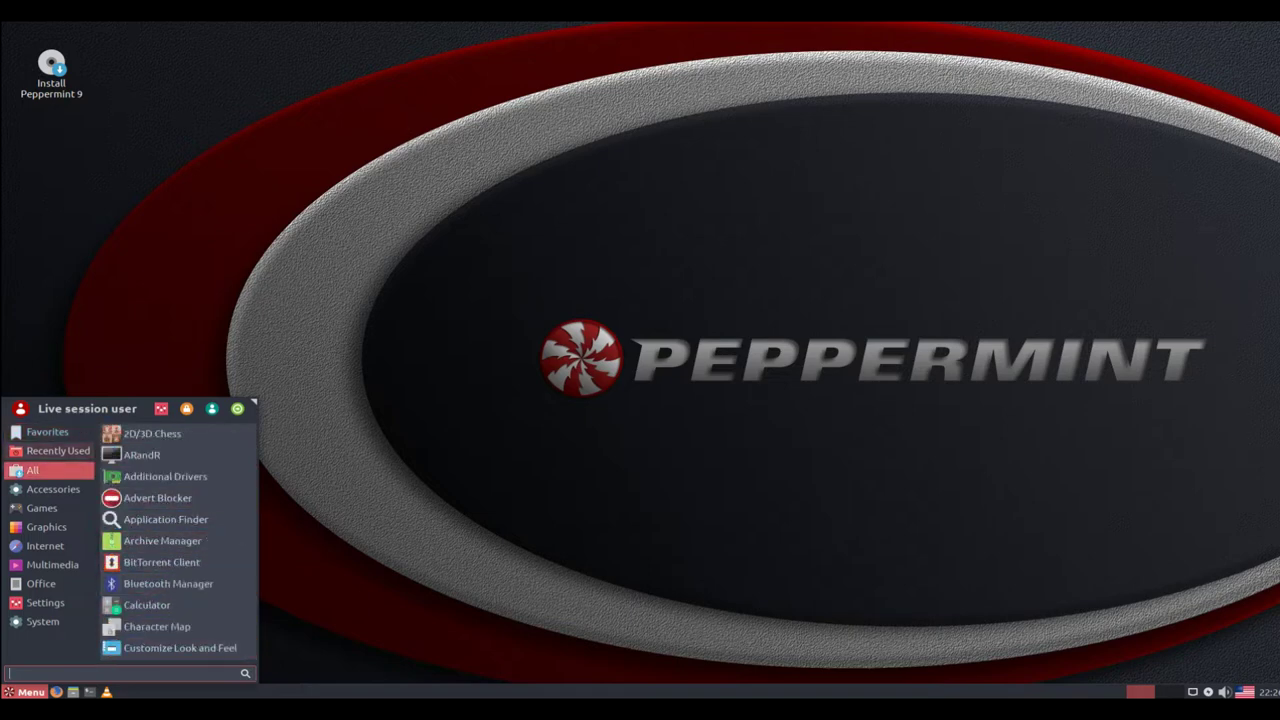
pyautogui.press('Right')
pyautogui.press('Down')
pyautogui.press('Up')
pyautogui.press('Up')
pyautogui.press('Left')
pyautogui.press('Up')
pyautogui.press('Down')
pyautogui.press('Down')
pyautogui.press('Right')
pyautogui.press('Up')
pyautogui.press('Up')
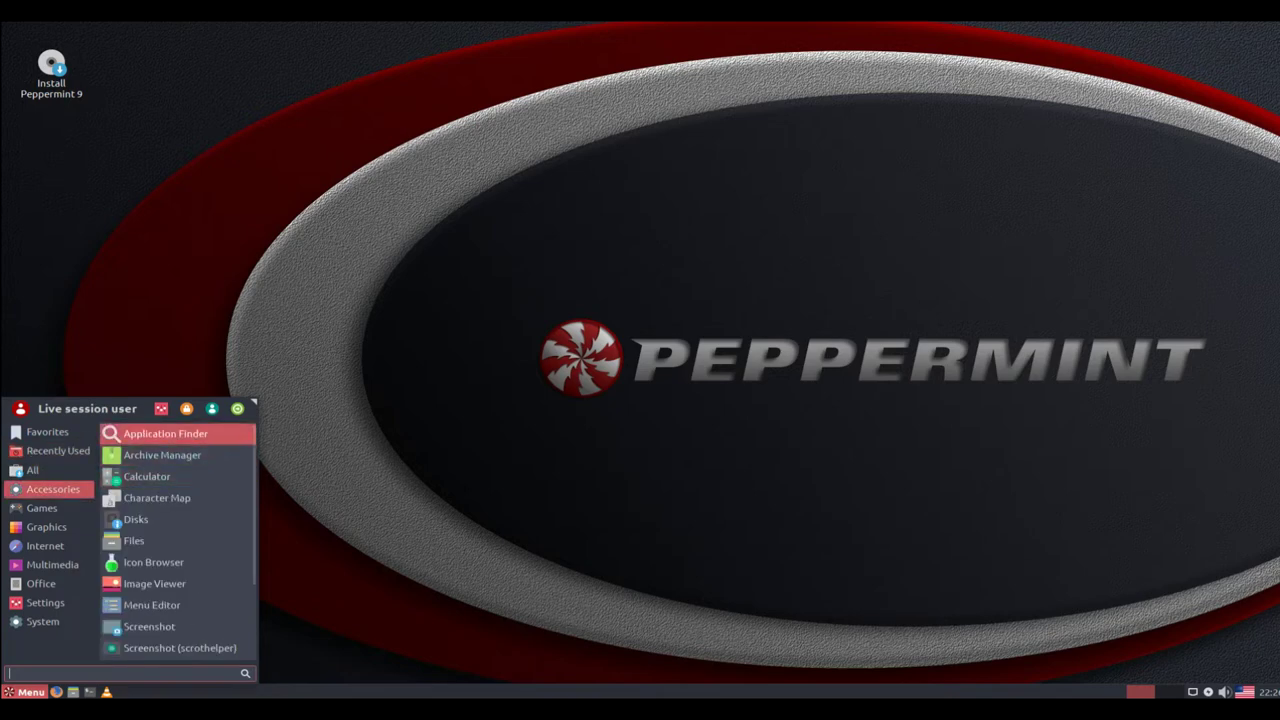
# - Step through the Accessories apps and launch Task Manager
pyautogui.press('Down')
pyautogui.press('Down')
pyautogui.press('Down')
pyautogui.press('Down')
pyautogui.press('Down')
pyautogui.press('Down')
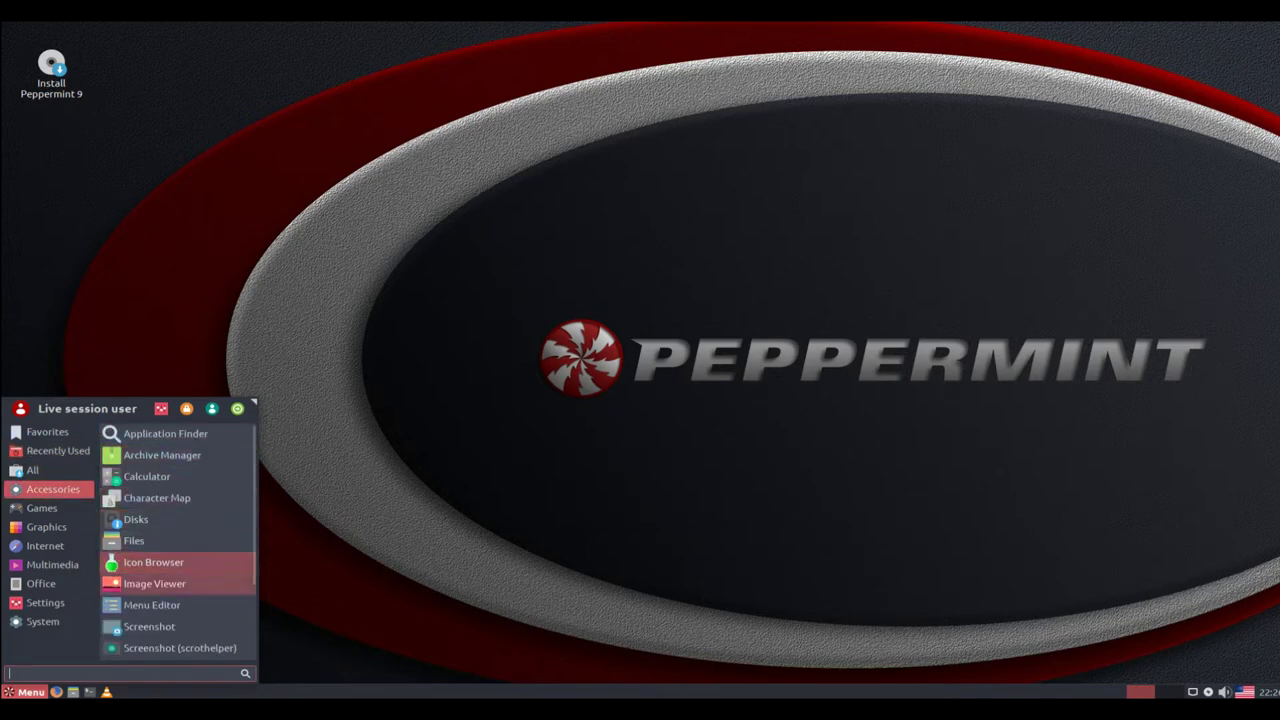
pyautogui.press('Down')
pyautogui.press('Down')
pyautogui.press('Down')
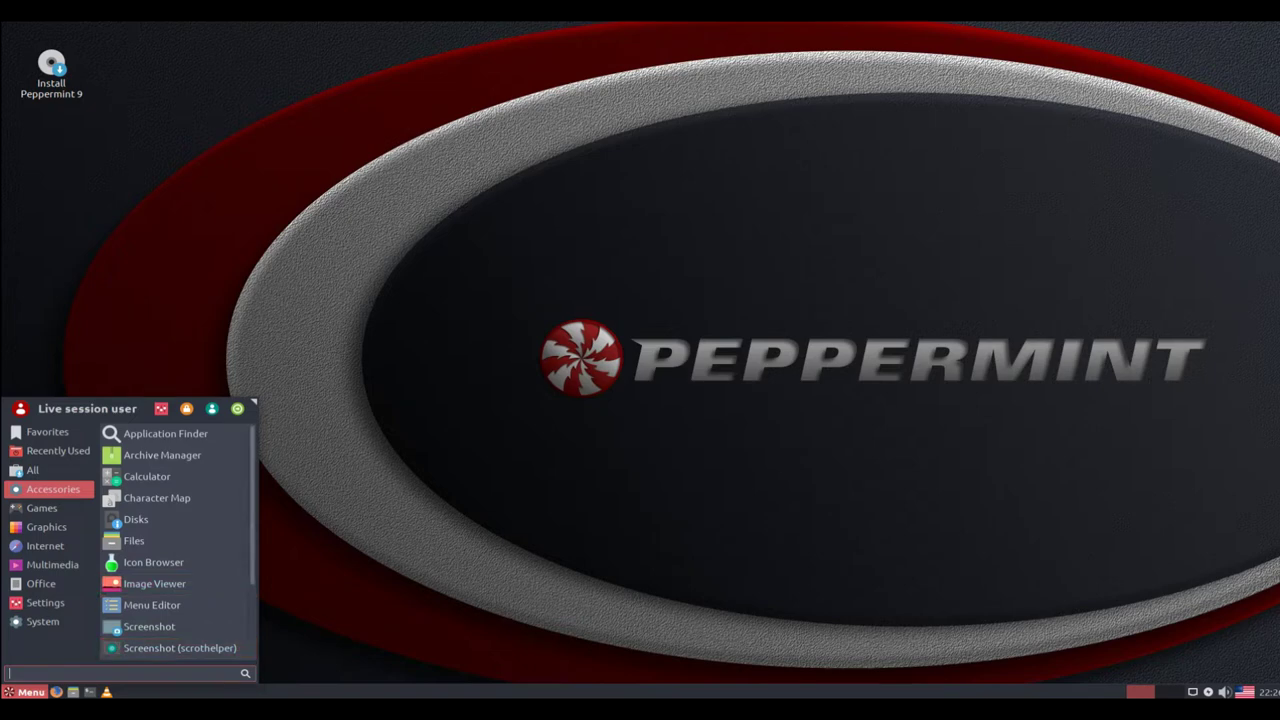
pyautogui.press('Down')
pyautogui.press('Down')
pyautogui.press('Down')
pyautogui.press('Down')
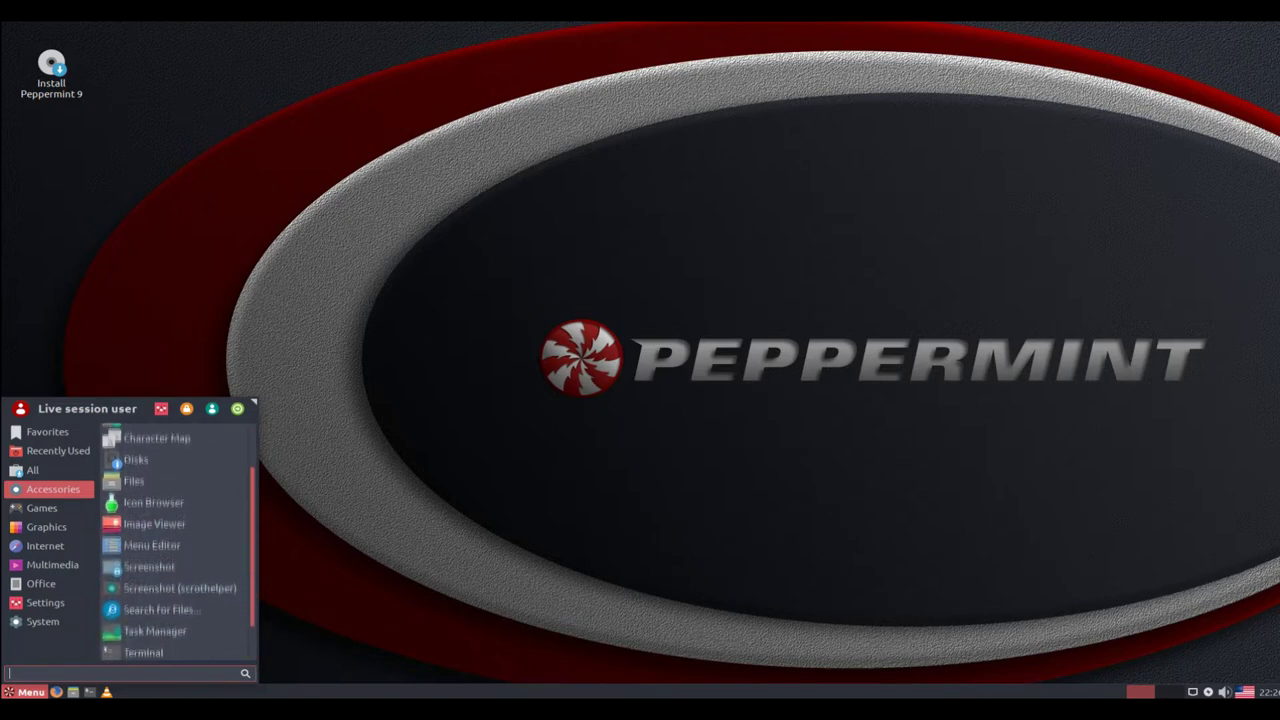
pyautogui.press('Down')
pyautogui.press('Up')
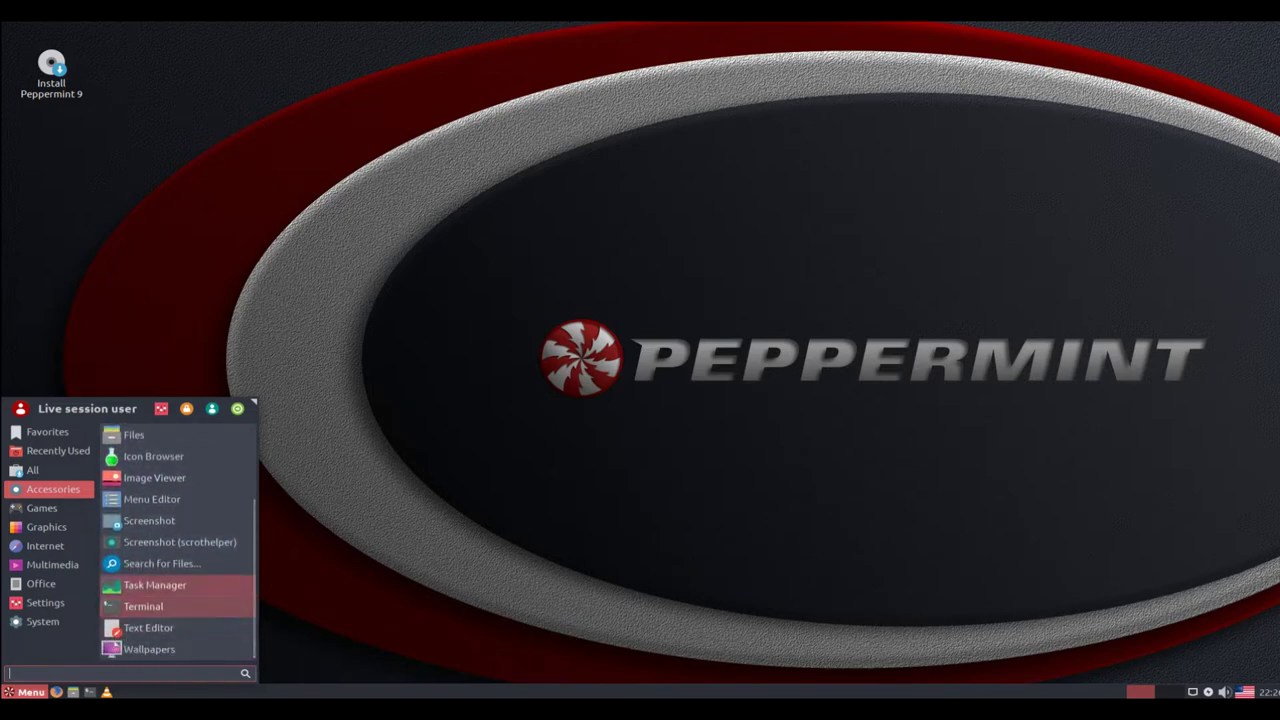
pyautogui.press('Up')
pyautogui.press('Return')
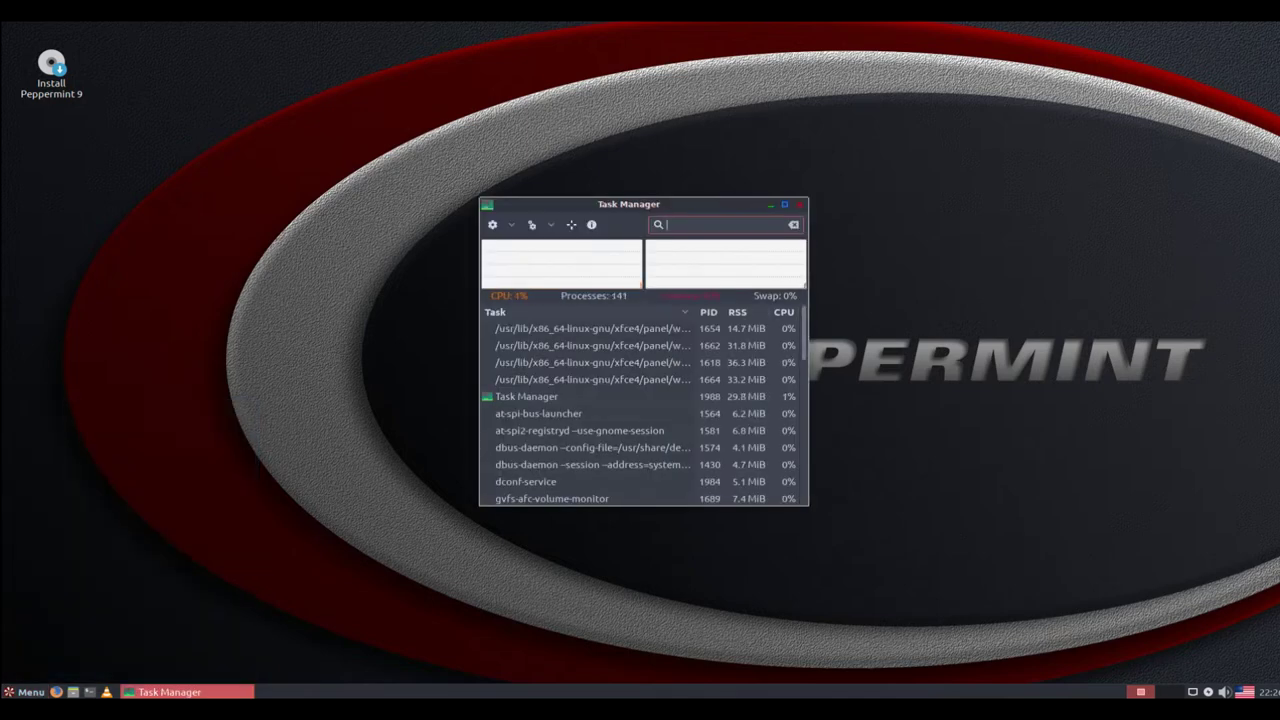
# - Widen Task Manager to show full command lines, move it up-left, then close it
pyautogui.moveTo(808, 345); pyautogui.dragTo(1186, 345)
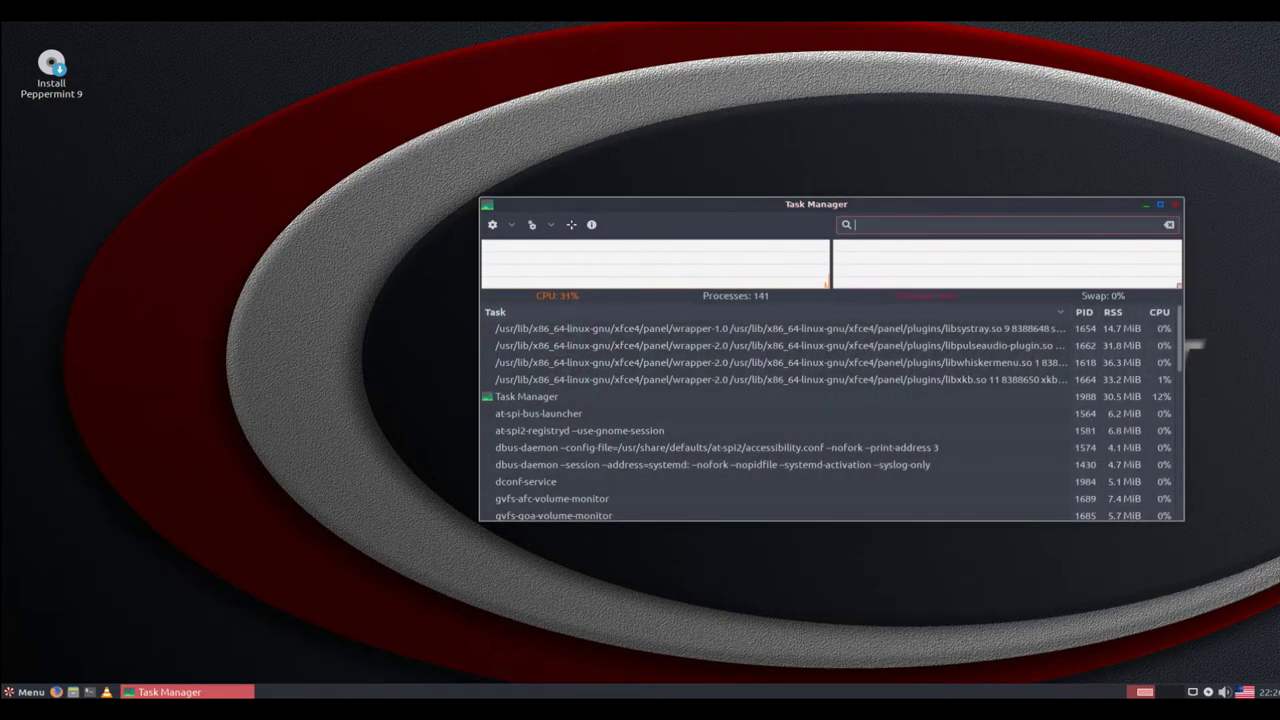
pyautogui.moveTo(816, 204)
pyautogui.mouseDown()
pyautogui.moveTo(600, 156)
pyautogui.moveTo(580, 133)
pyautogui.moveTo(599, 134)
pyautogui.mouseUp()
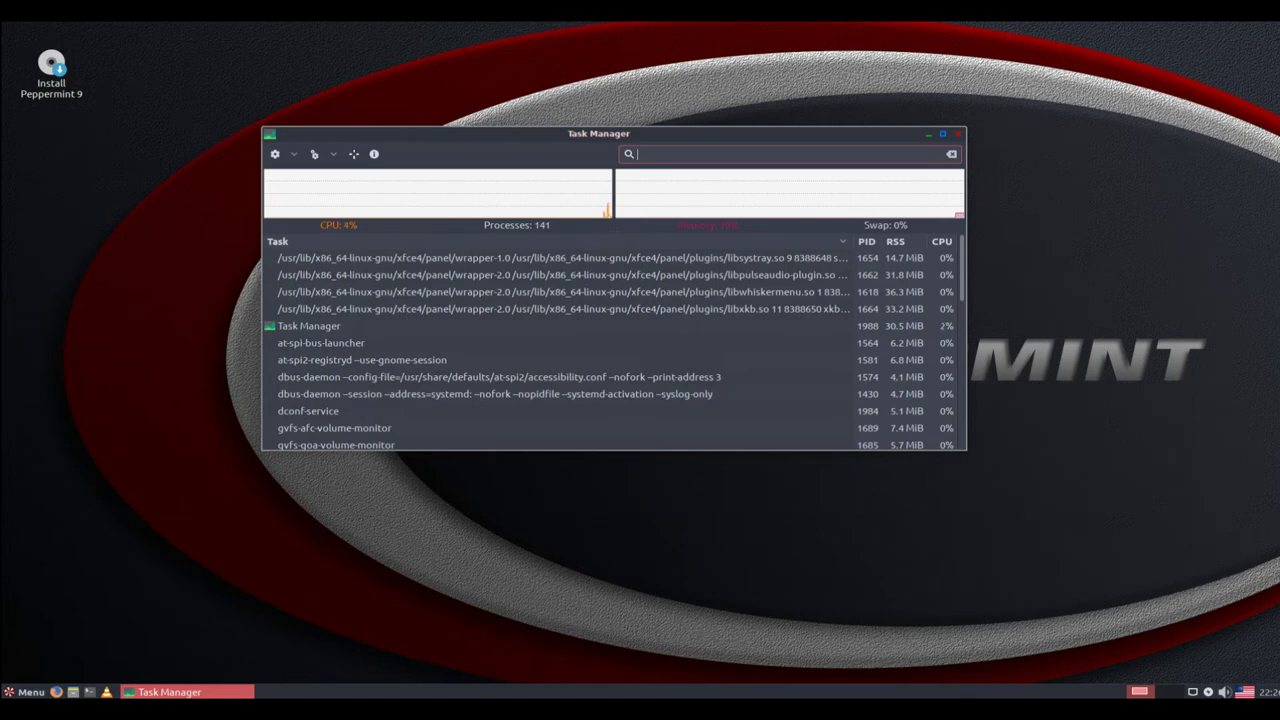
pyautogui.hotkey('alt', 'F4')
# - Open the Whisker Menu and browse the Games, Graphics, Internet, Multimedia and Office apps
pyautogui.press('super')
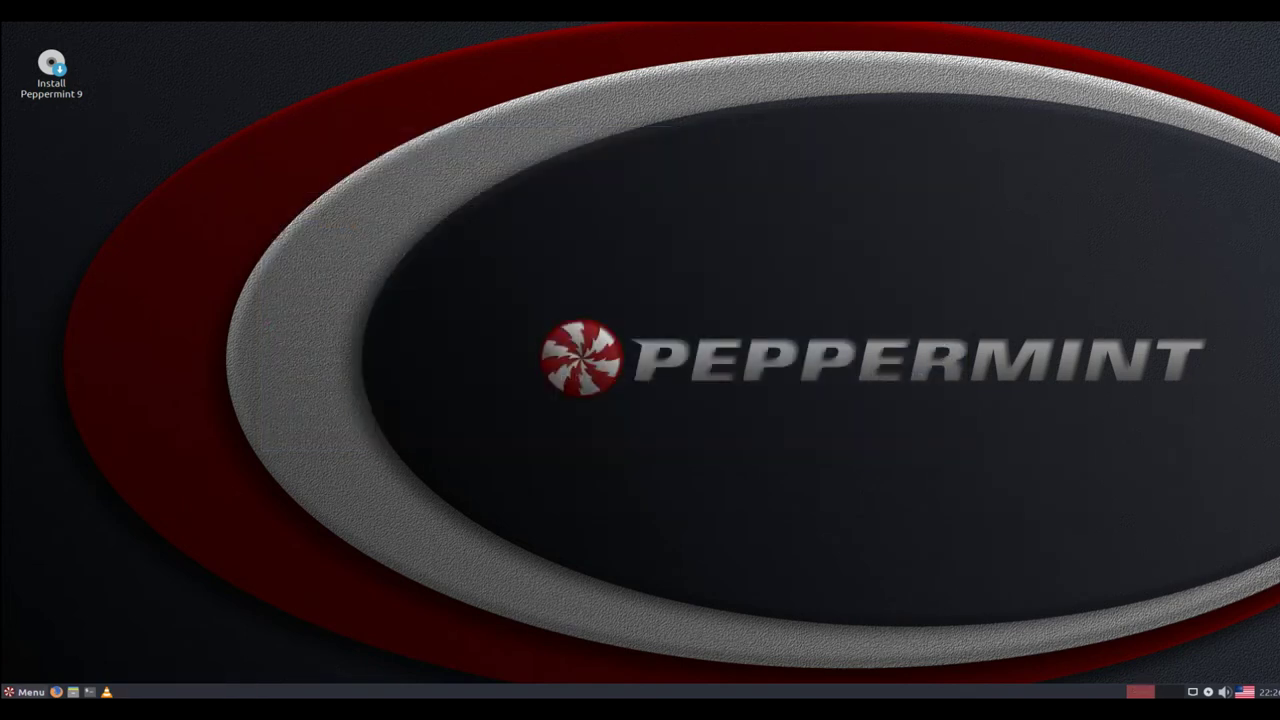
pyautogui.click(42, 508)
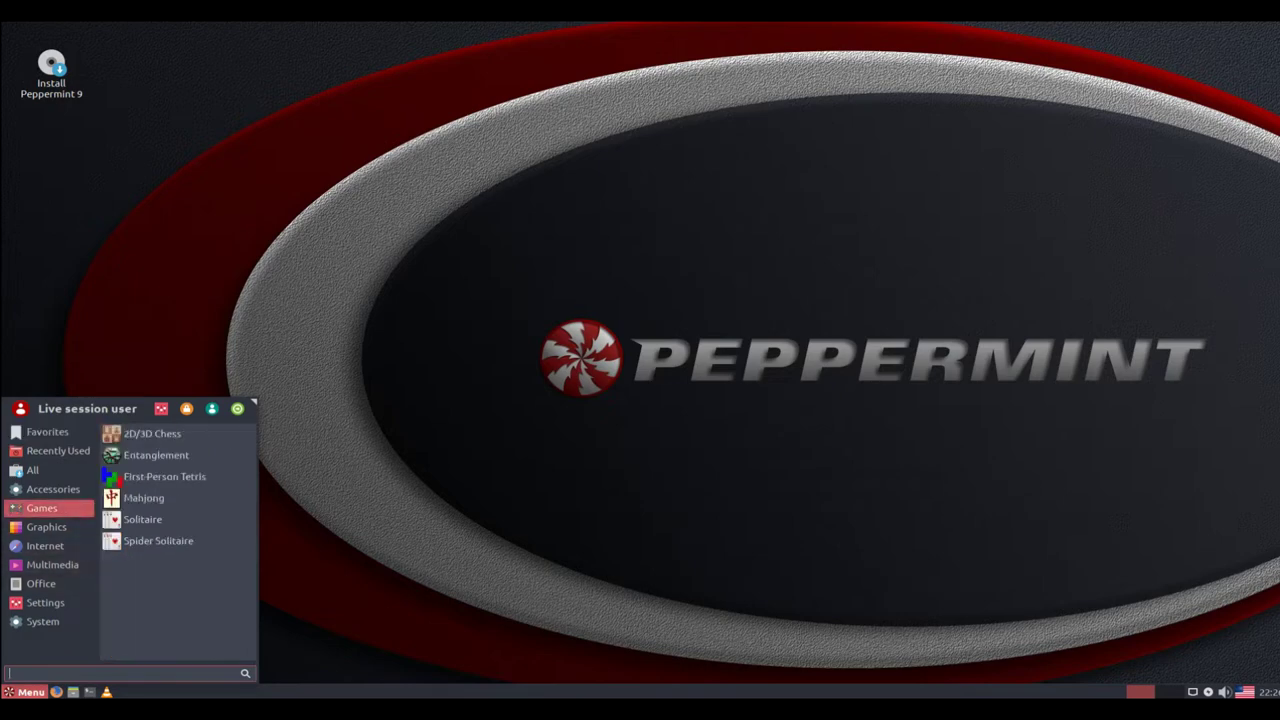
pyautogui.click(46, 527)
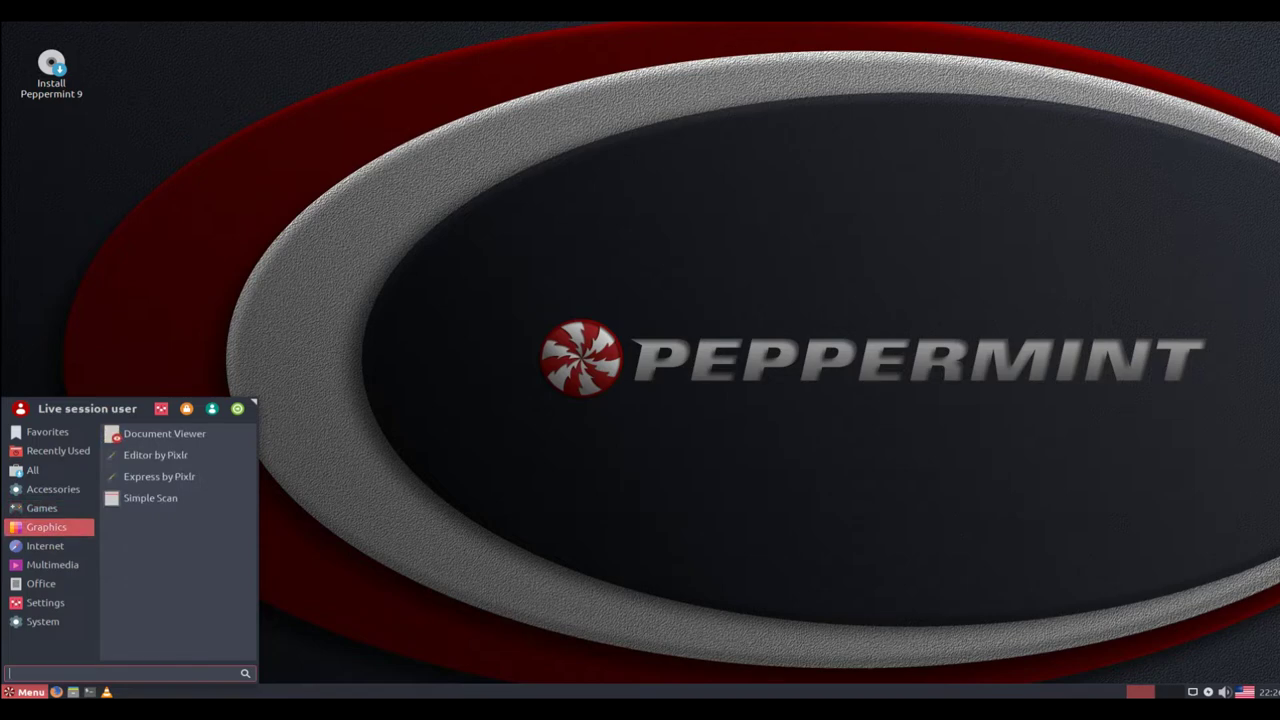
pyautogui.click(45, 545)
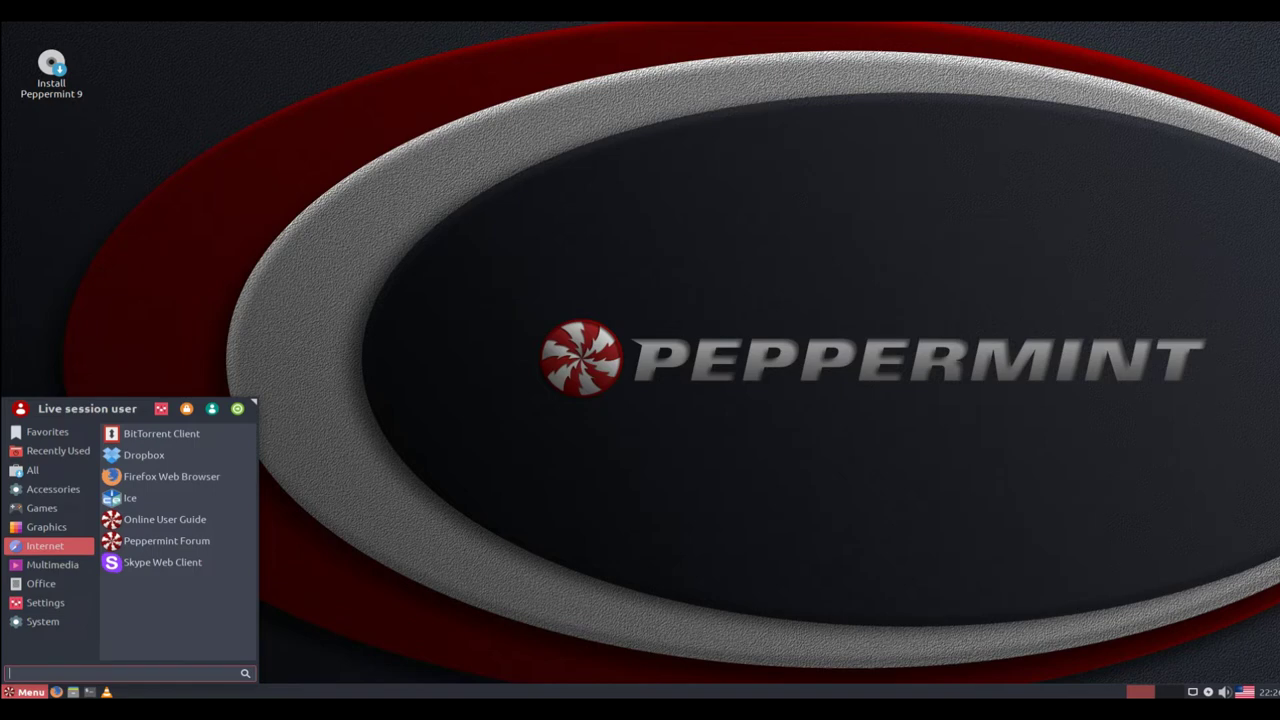
pyautogui.click(52, 564)
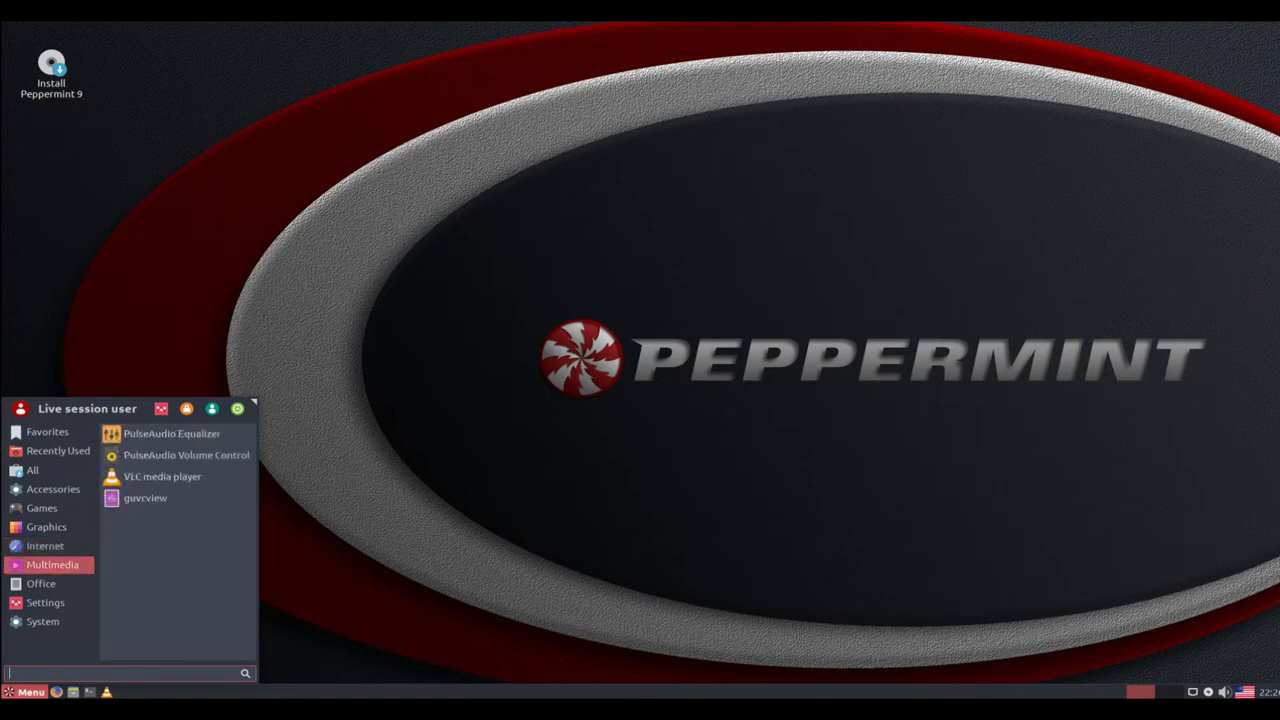
pyautogui.click(40, 583)
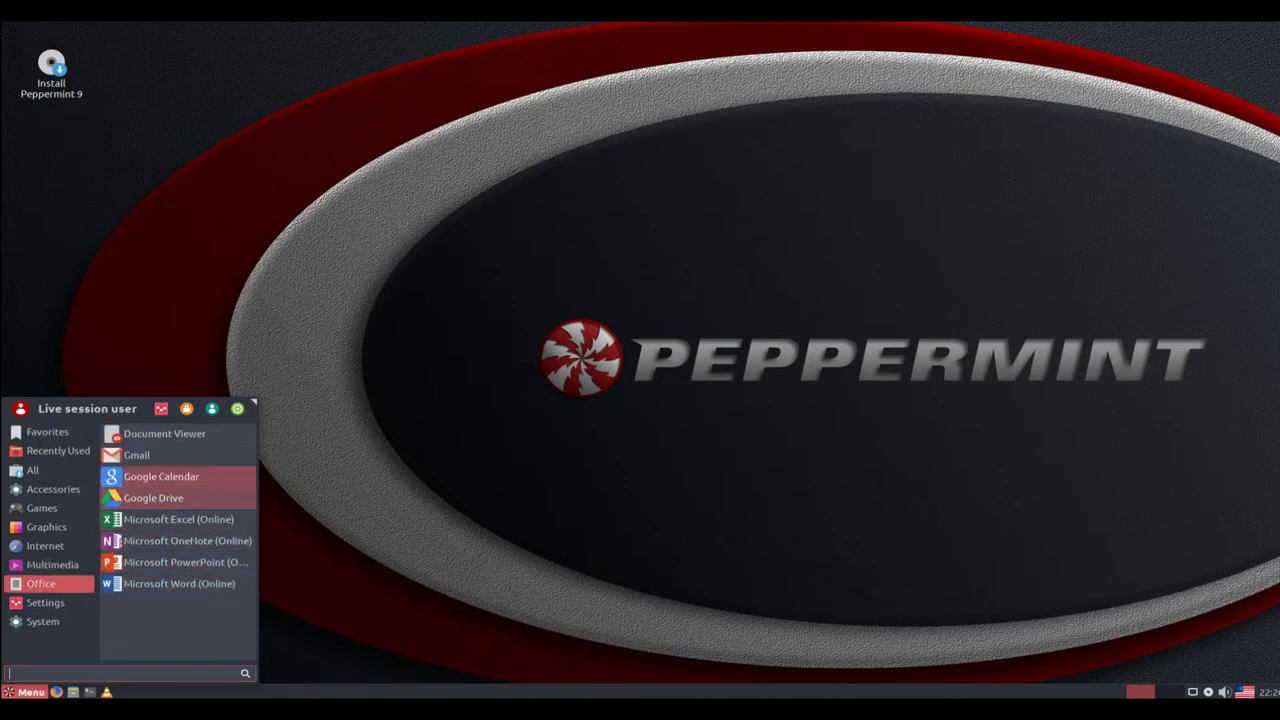
pyautogui.press('Up')
pyautogui.press('Down')
pyautogui.press('Down')
pyautogui.press('Down')
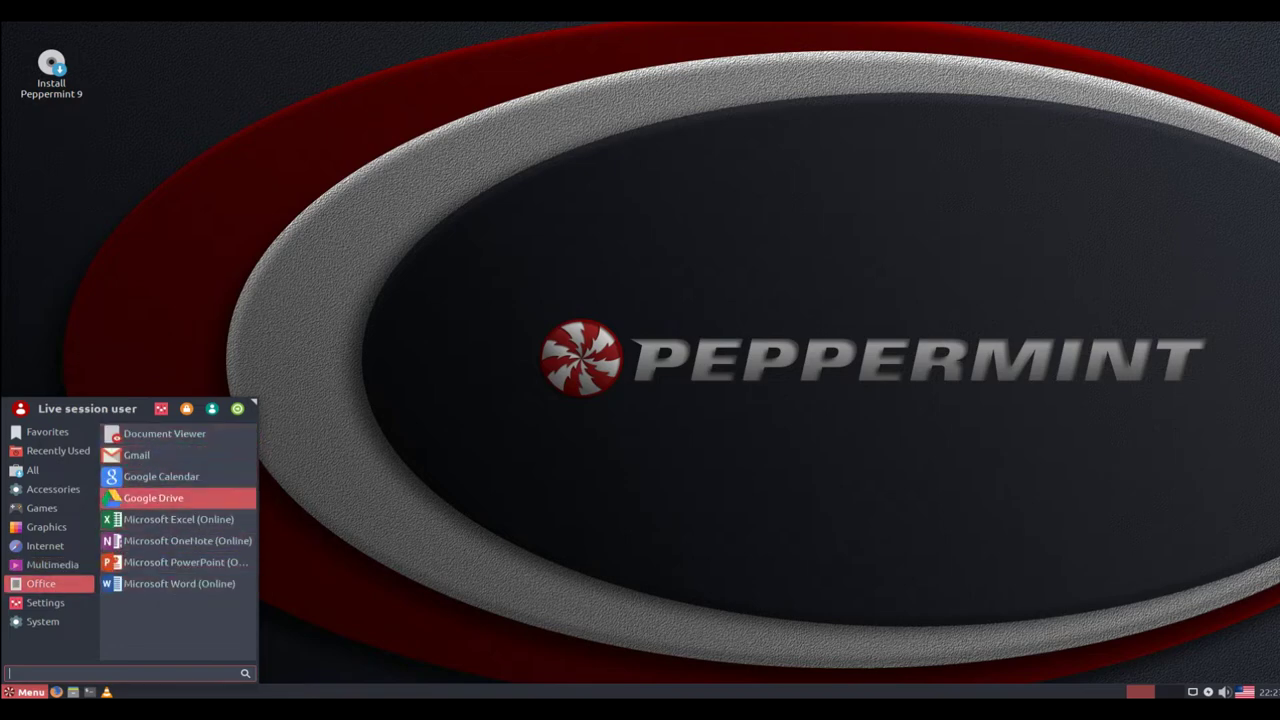
pyautogui.press('Down')
pyautogui.press('Down')
# - Show the Settings category and scroll its list down to Xfce Panel Switch
pyautogui.click(45, 602)
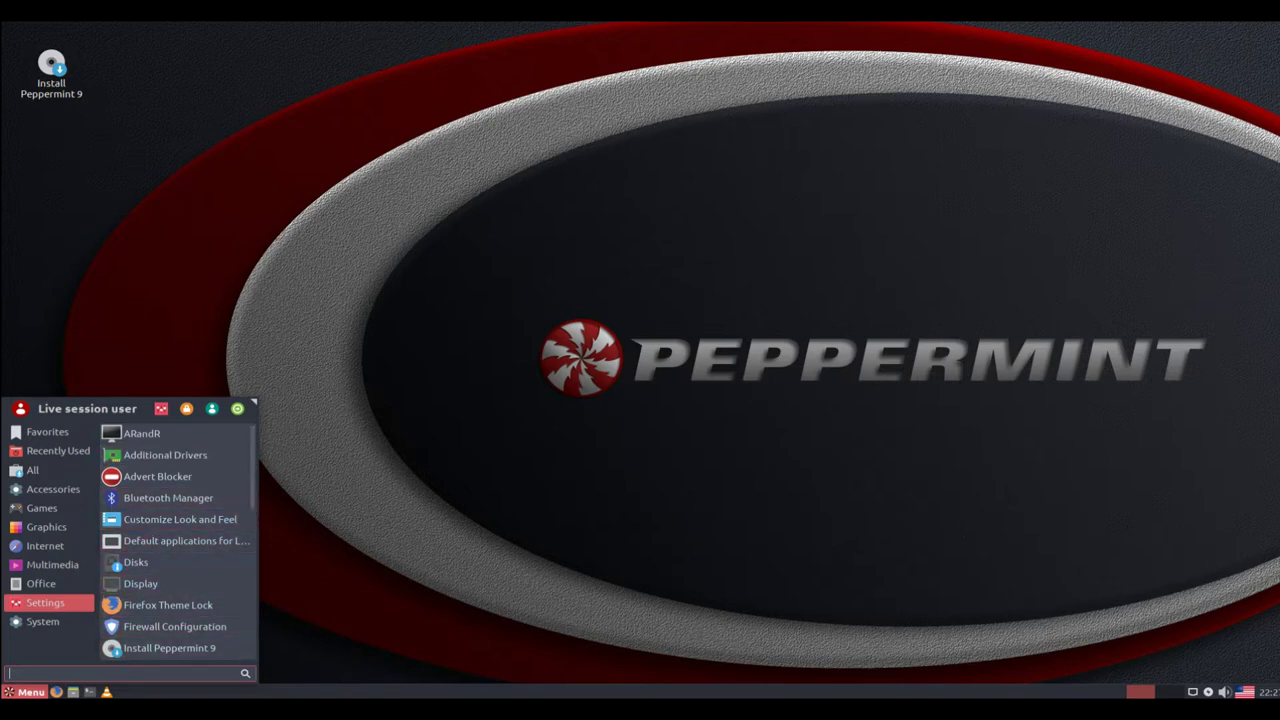
pyautogui.scroll(-2, 173, 525)
pyautogui.scroll(-2, 173, 525)
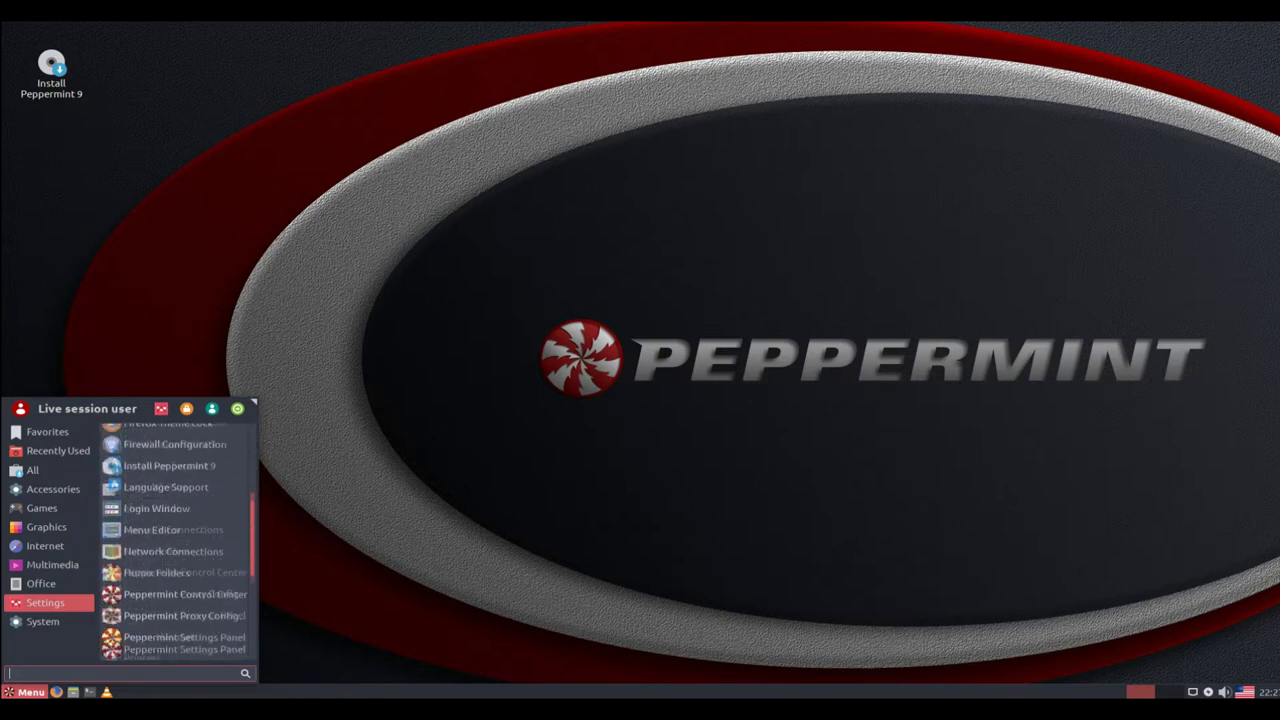
pyautogui.scroll(-1, 173, 525)
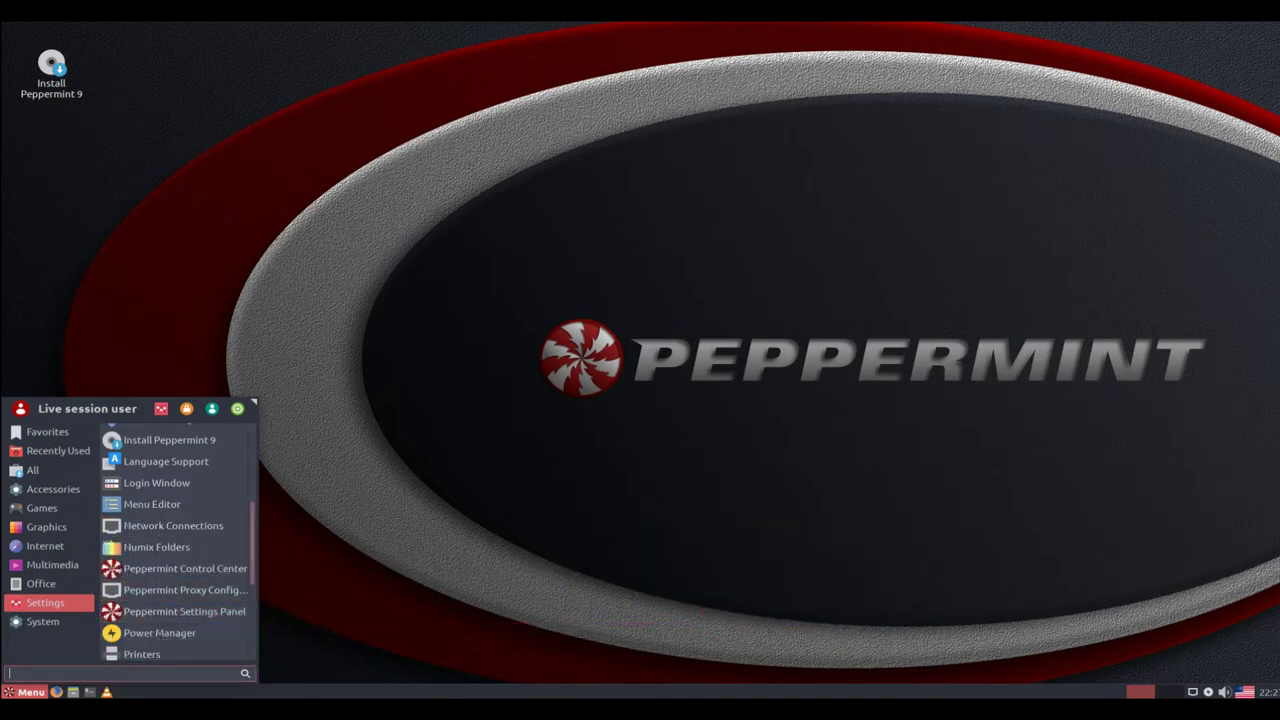
pyautogui.scroll(-3, 178, 542)
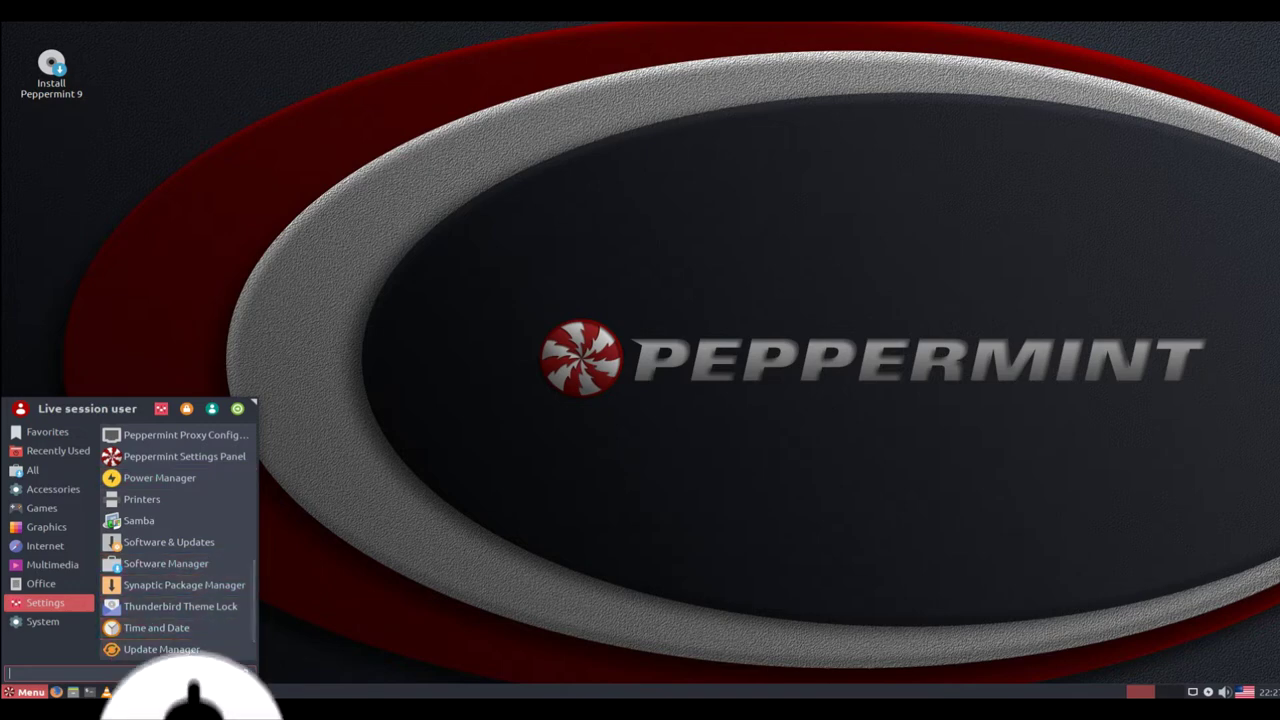
pyautogui.scroll(-1, 178, 540)
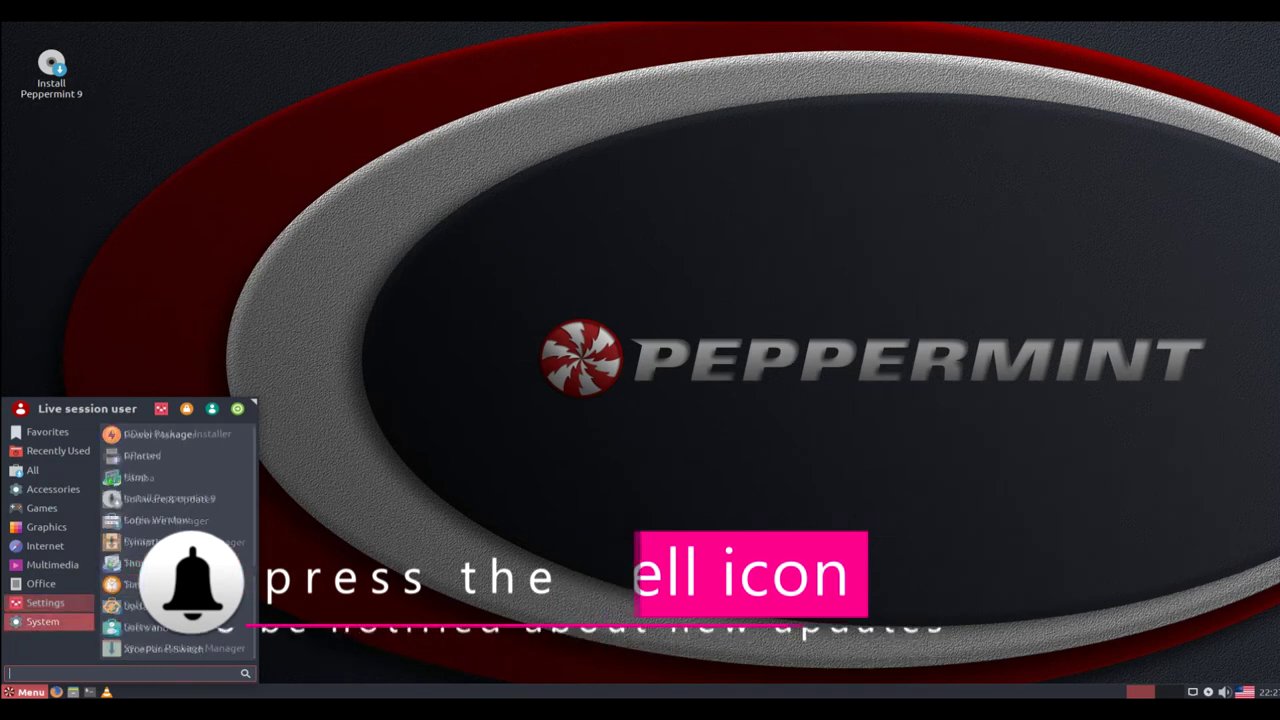
pyautogui.click(43, 621)
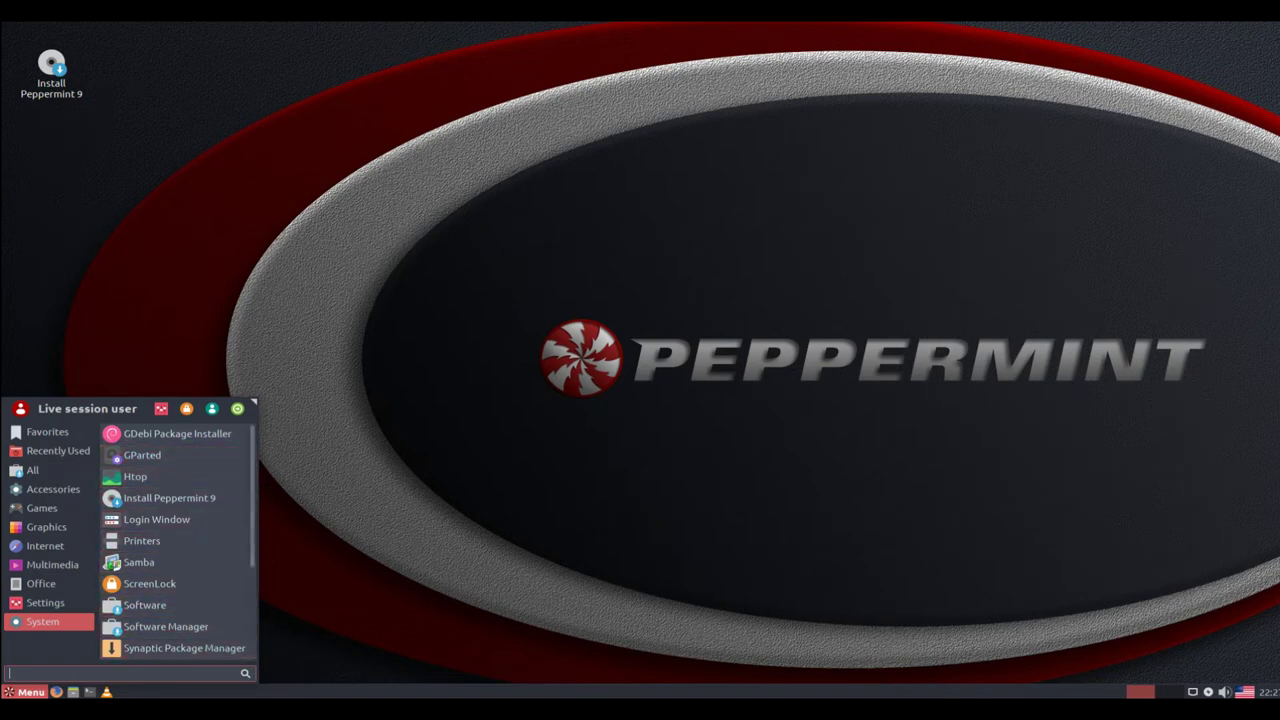
pyautogui.scroll(-2, 177, 542)
pyautogui.scroll(-2, 177, 542)
pyautogui.scroll(-2, 177, 542)
pyautogui.scroll(-1, 177, 542)
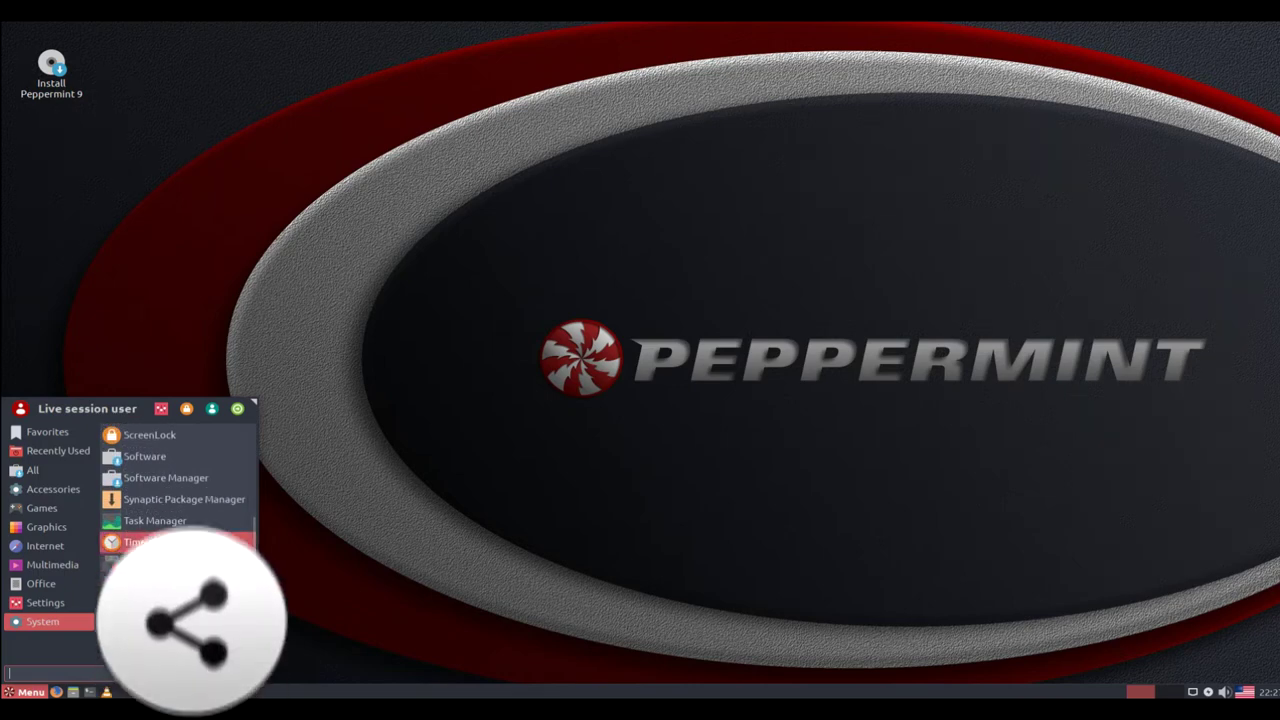
pyautogui.click(45, 602)
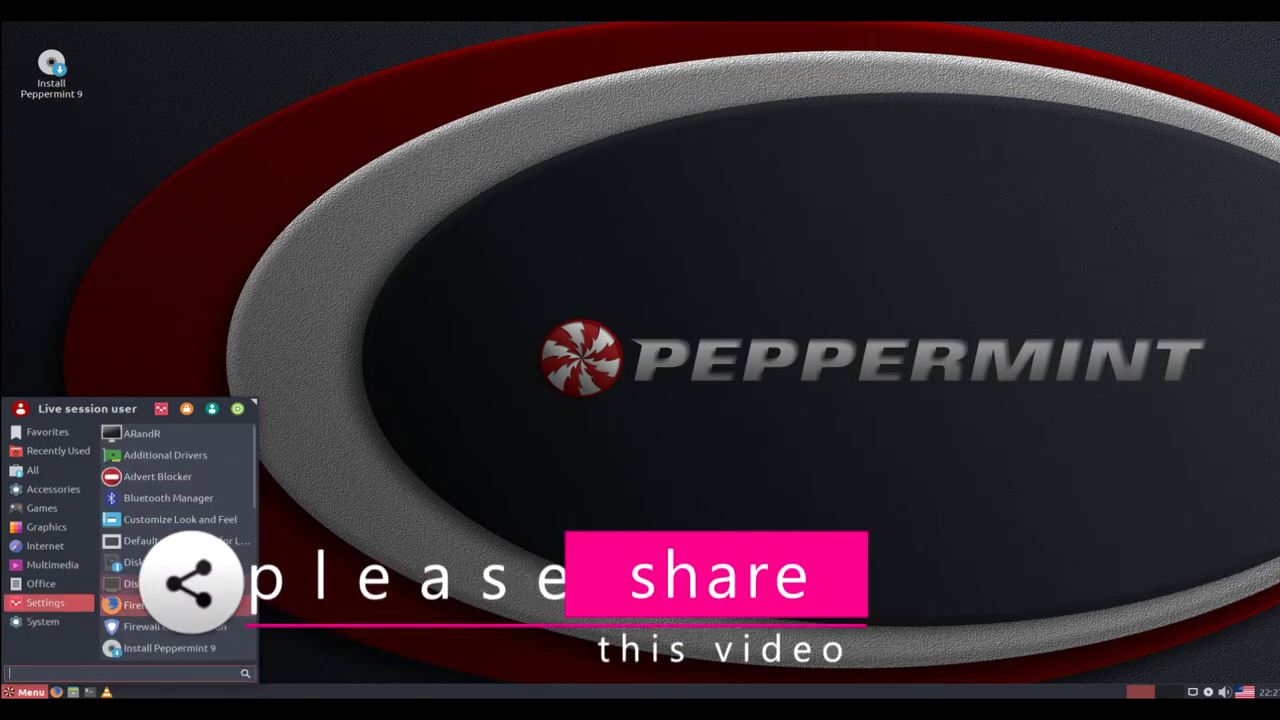
pyautogui.click(170, 519)
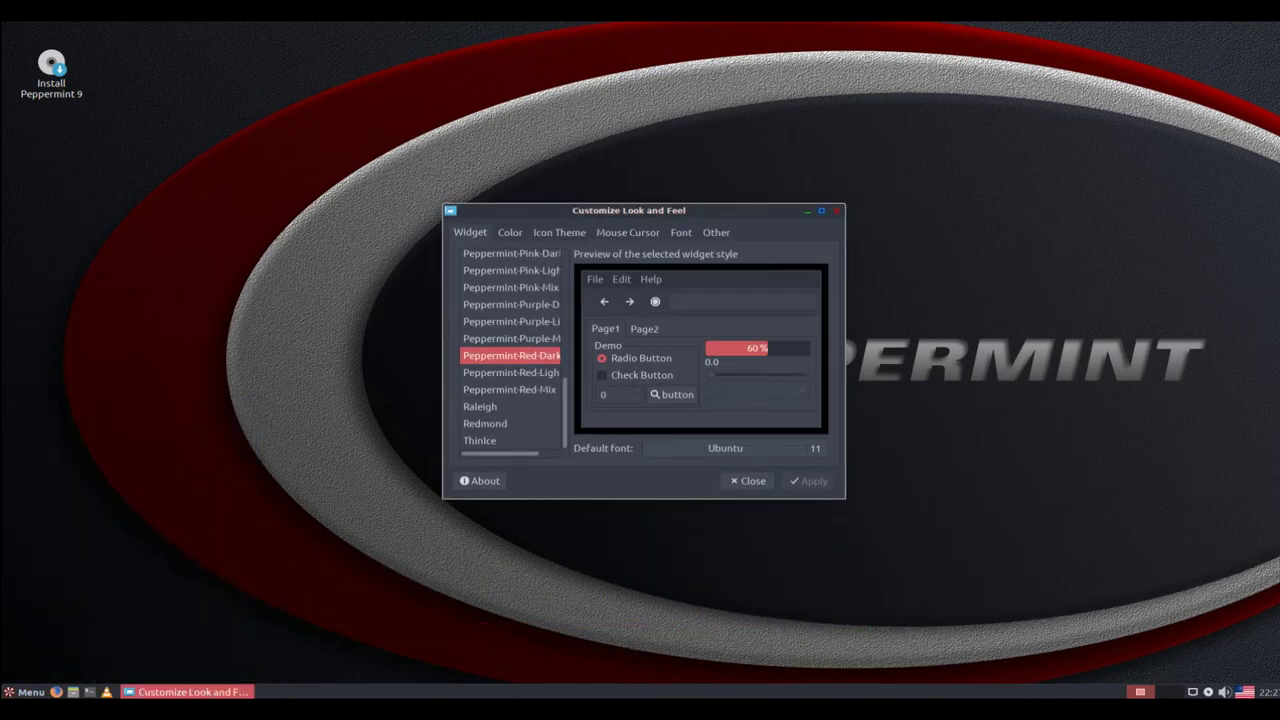
# - Enlarge the Look and Feel window, move it up-left, and scroll up the widget theme list
pyautogui.moveTo(845, 498); pyautogui.dragTo(1152, 581)
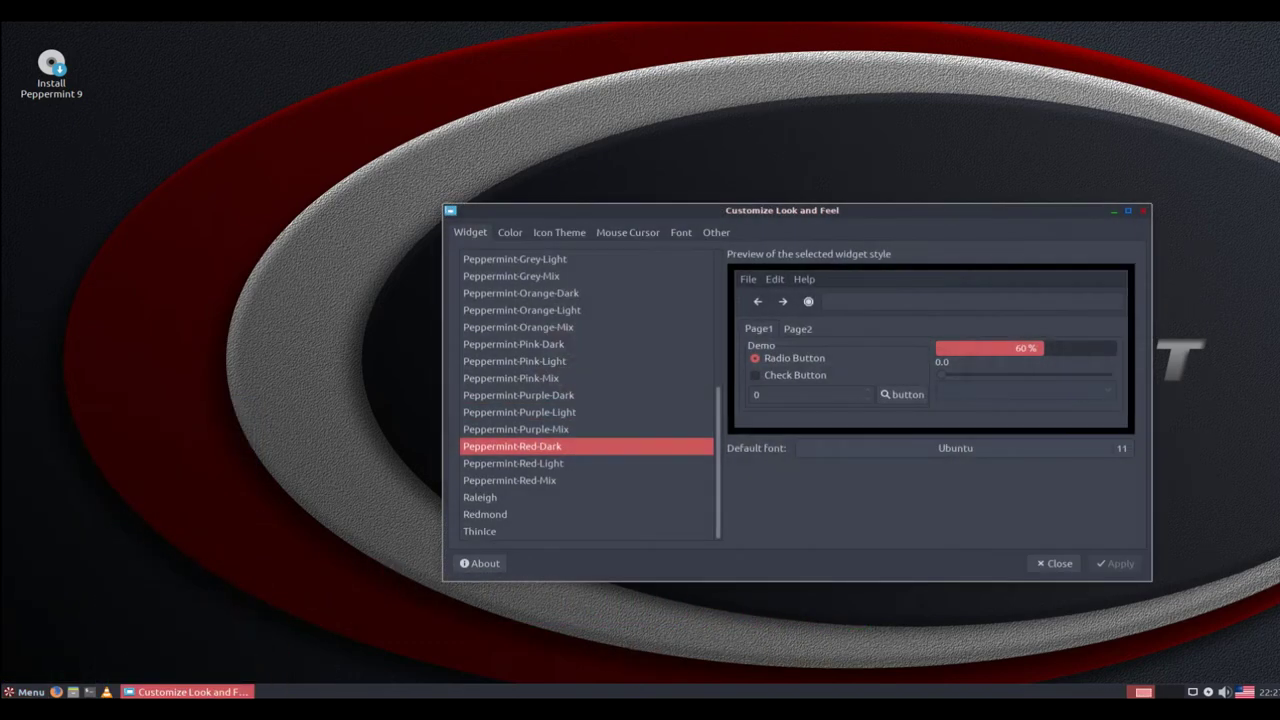
pyautogui.moveTo(700, 210); pyautogui.dragTo(589, 99)
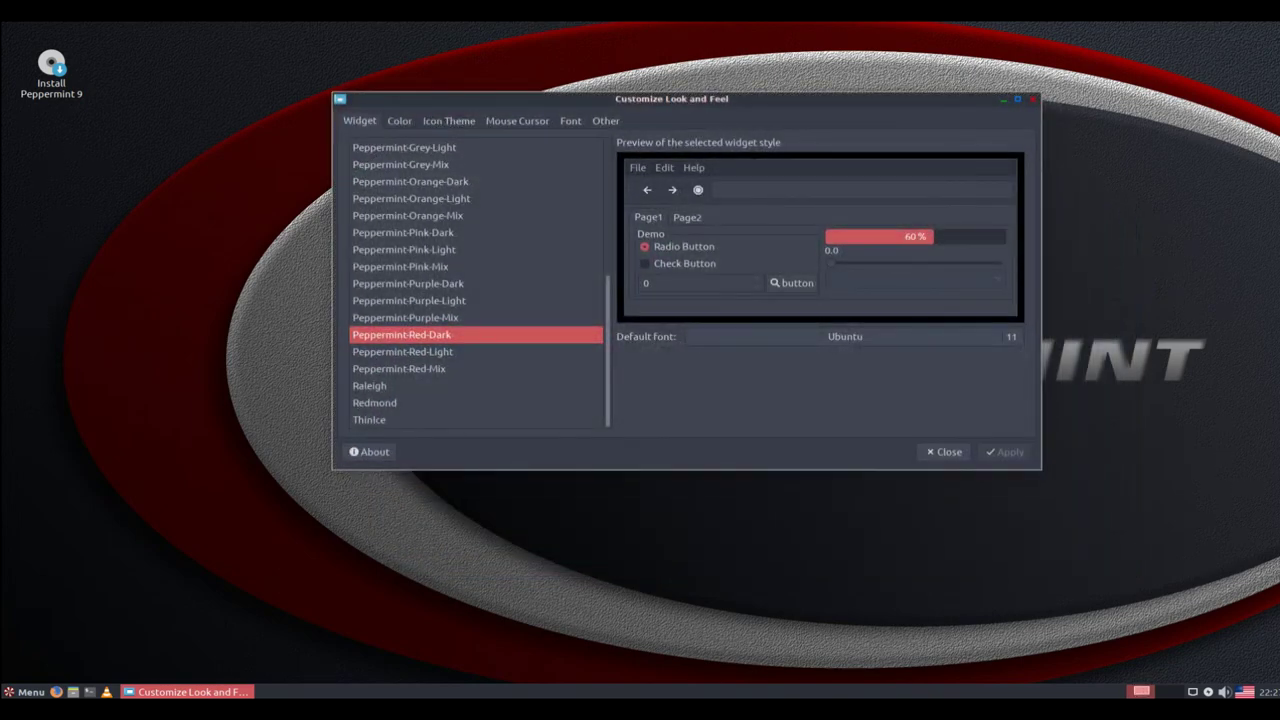
pyautogui.scroll(2, 476, 283)
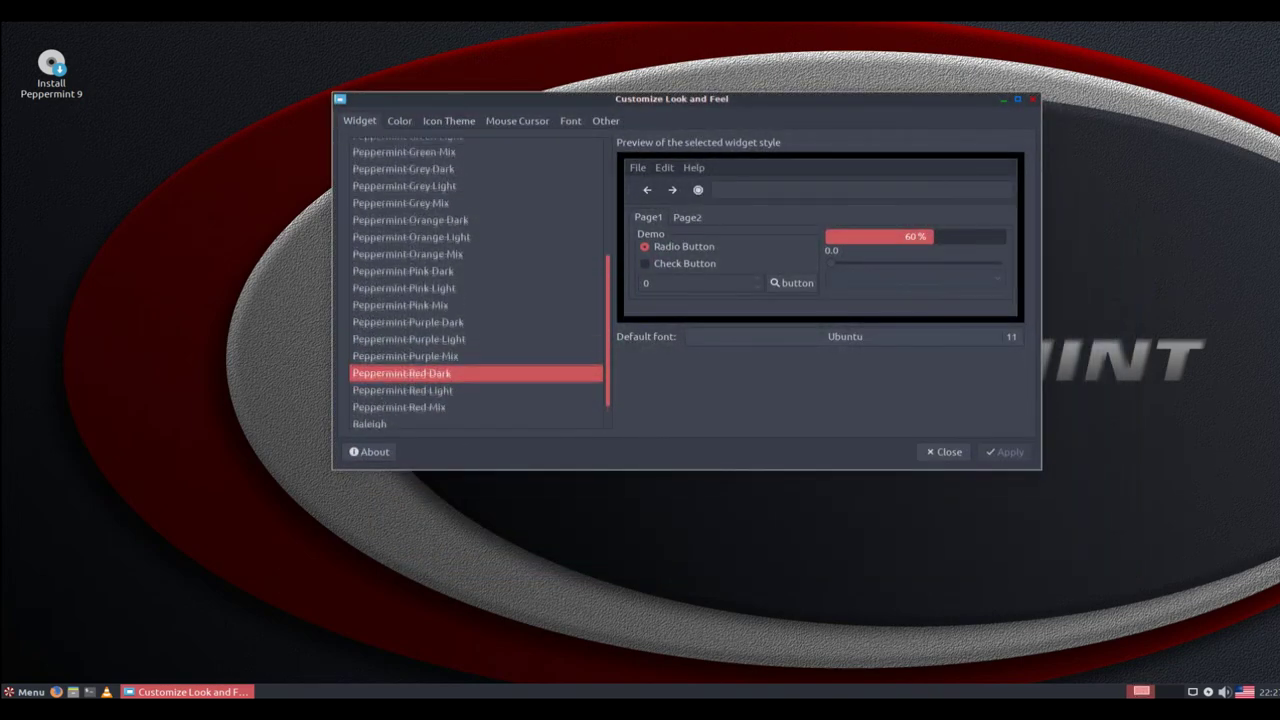
pyautogui.scroll(2, 476, 283)
pyautogui.scroll(2, 476, 283)
pyautogui.scroll(2, 476, 283)
pyautogui.scroll(2, 476, 283)
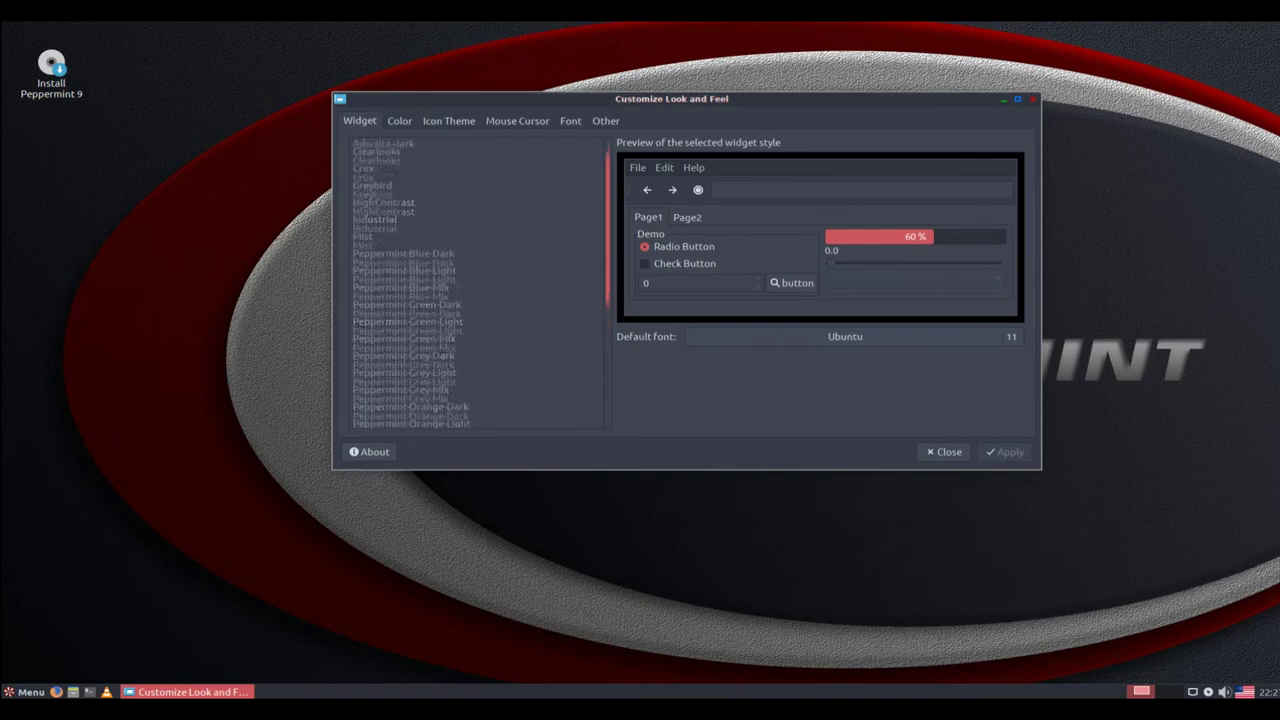
pyautogui.scroll(2, 476, 283)
# - Scroll back down the widget themes and switch to the Icon Theme page showing Pepirus-Dark
pyautogui.scroll(-2, 476, 283)
pyautogui.scroll(-2, 476, 283)
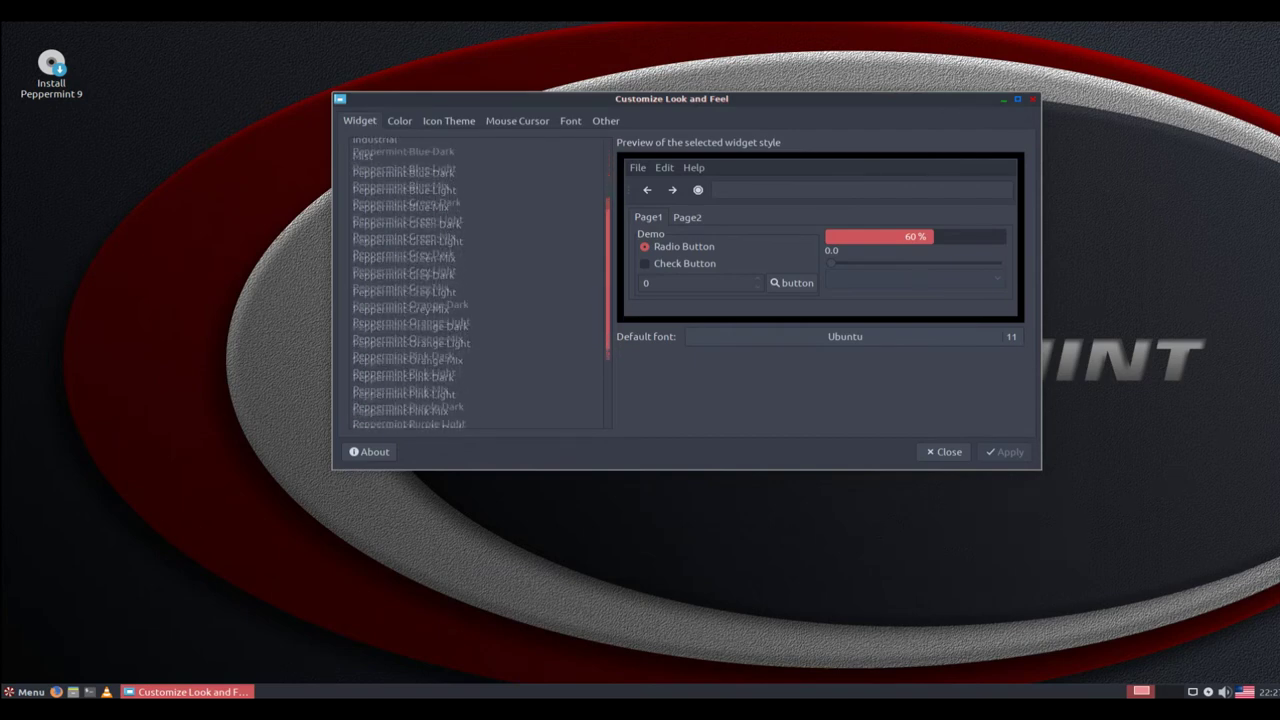
pyautogui.scroll(-3, 476, 283)
pyautogui.scroll(-2, 476, 283)
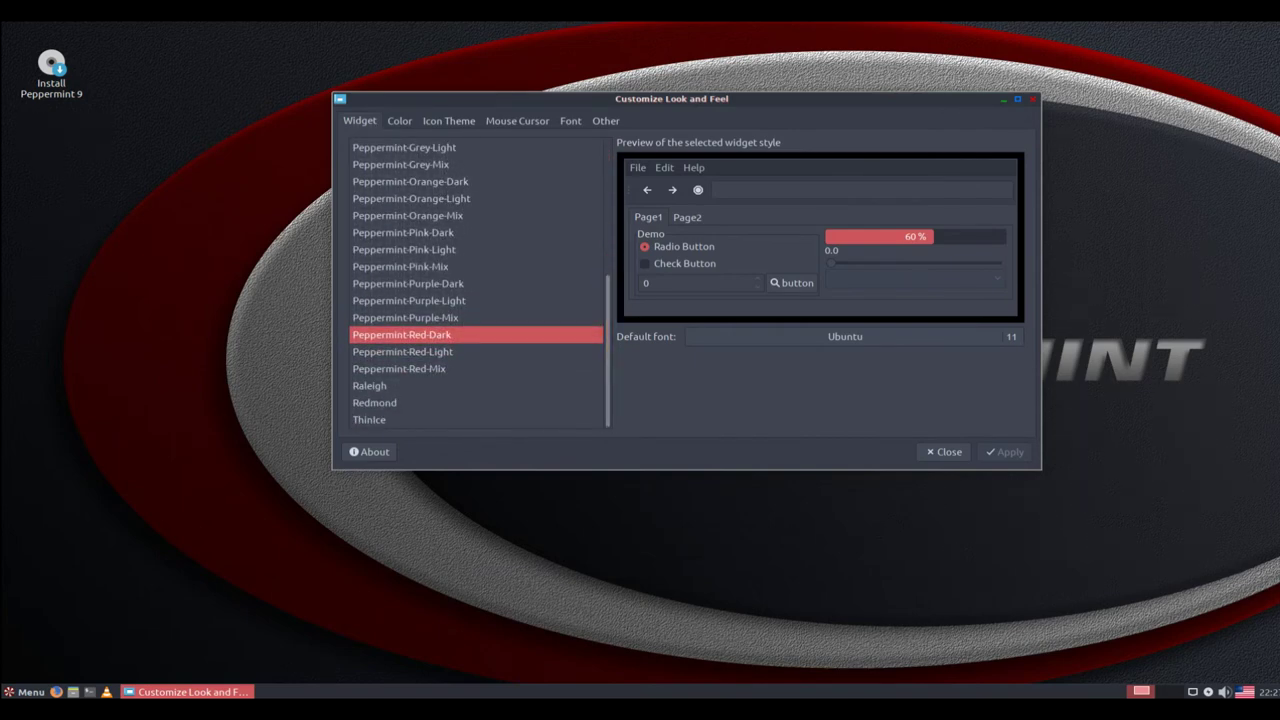
pyautogui.hotkey('ctrl', 'pagedown')
pyautogui.hotkey('ctrl', 'pagedown')
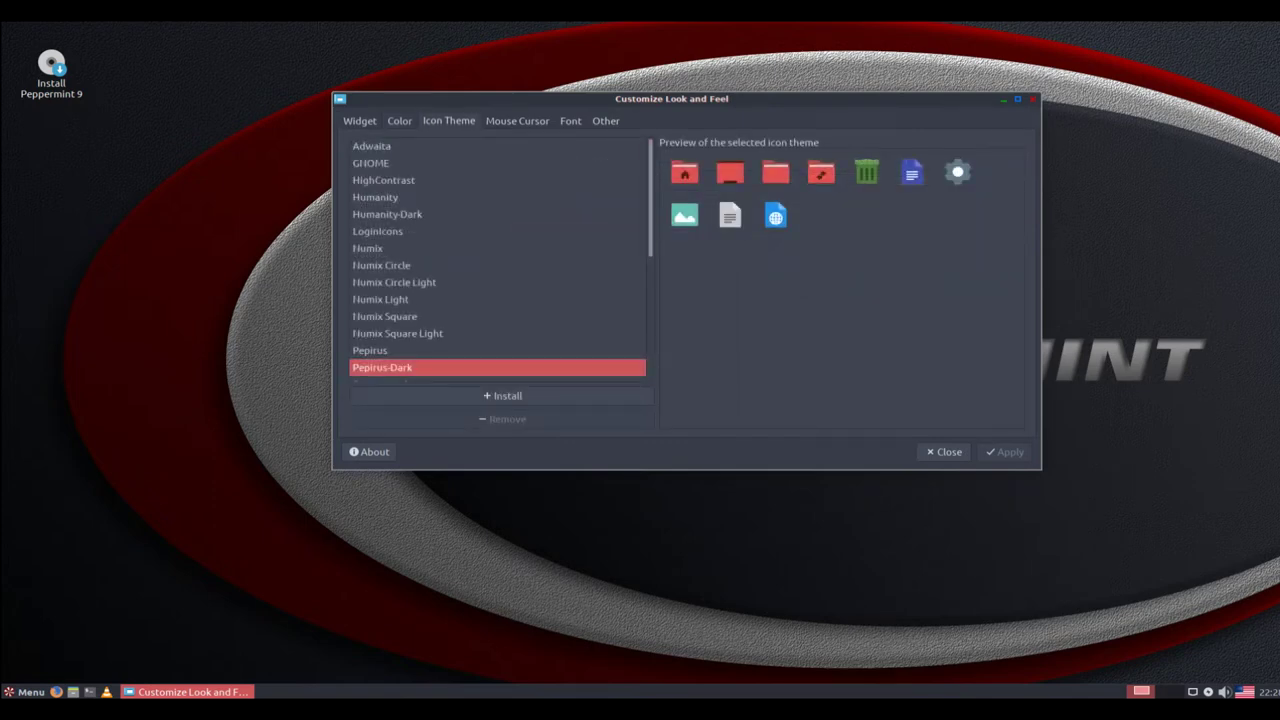
# - Preview the Pepirus, Pepirus-Dark, Peppermix, Peppermix-Green and Peppermix-Pink icon themes
pyautogui.scroll(-5, 497, 260)
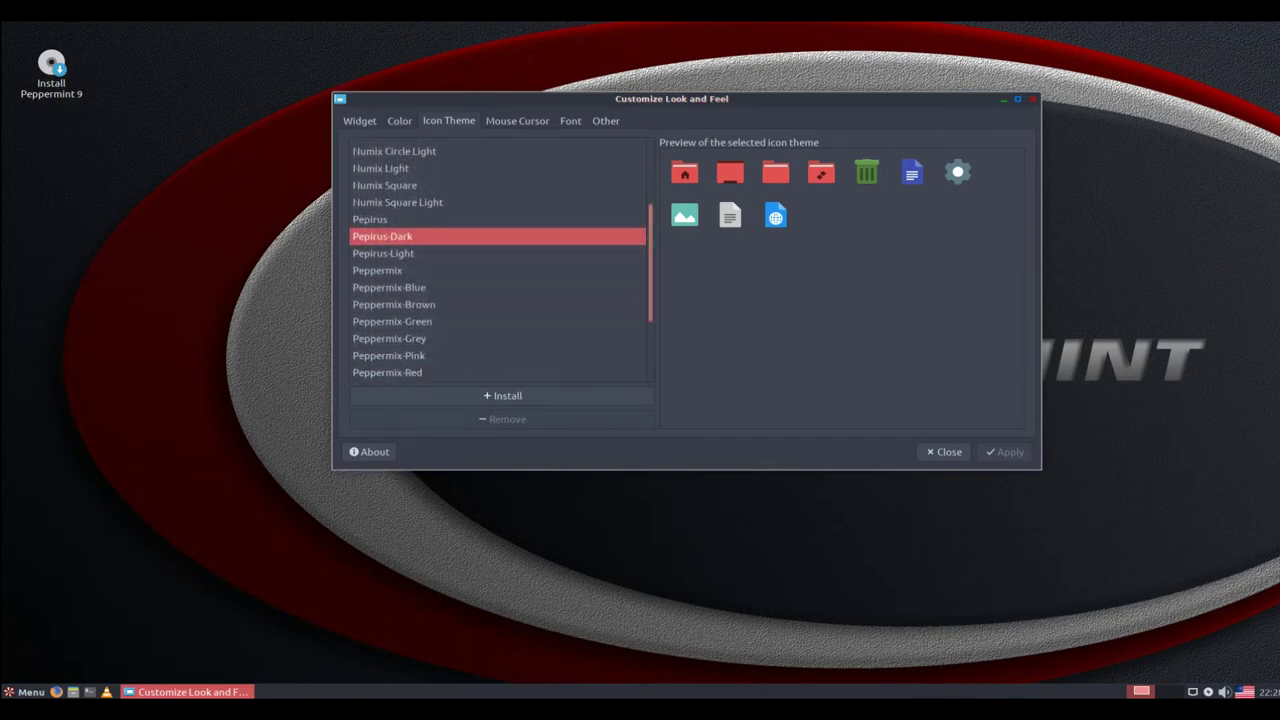
pyautogui.press('Up')
pyautogui.press('Down')
pyautogui.press('Down')
pyautogui.press('Down')
pyautogui.press('Down')
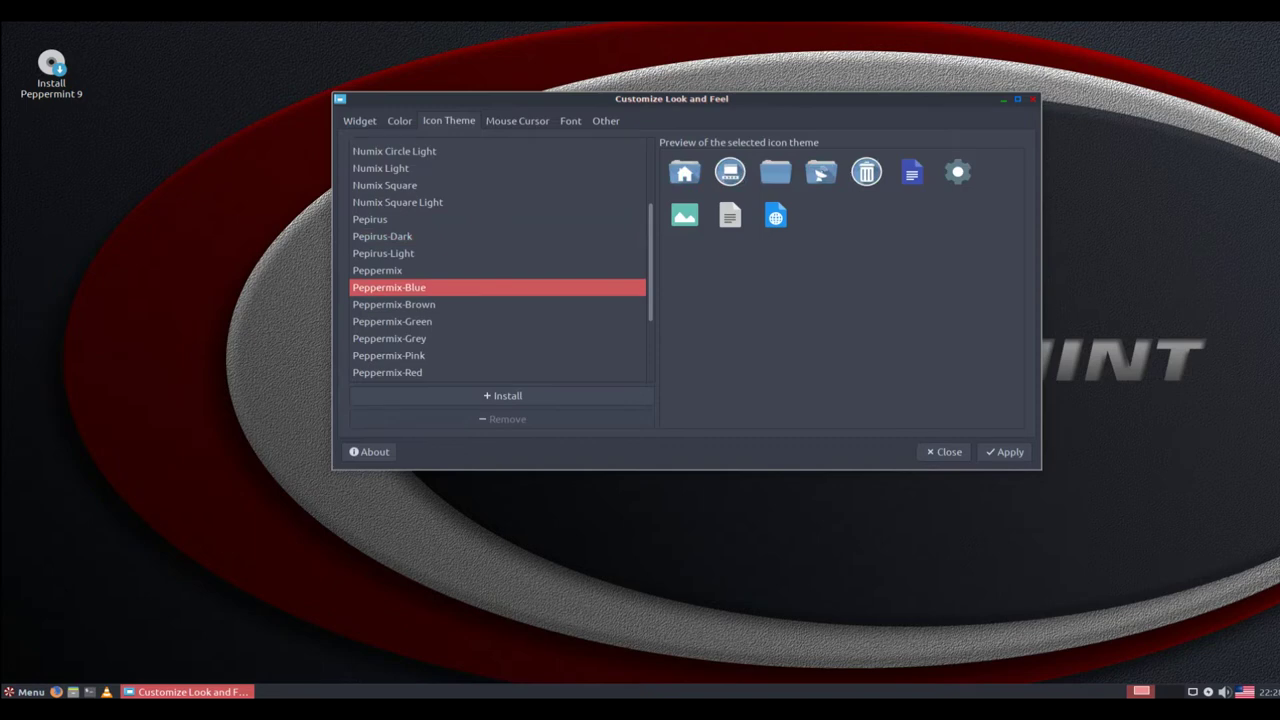
pyautogui.press('Up')
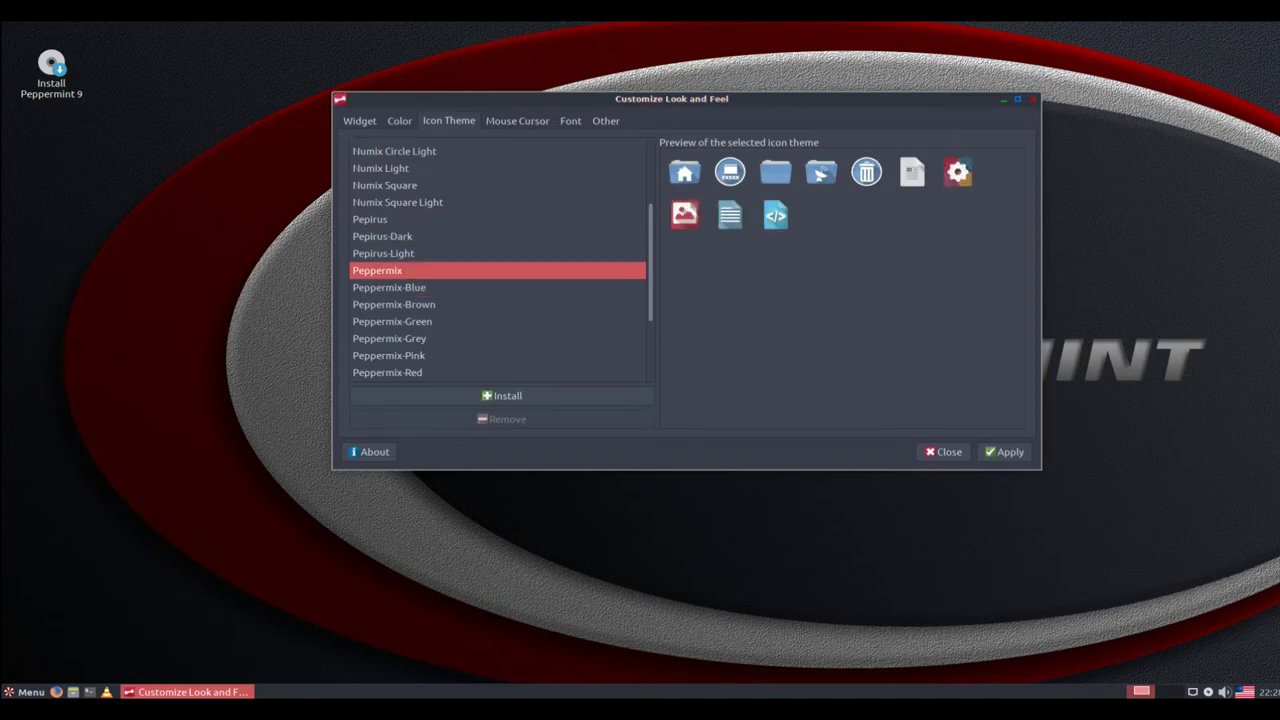
pyautogui.press('Down')
pyautogui.press('Down')
pyautogui.press('Down')
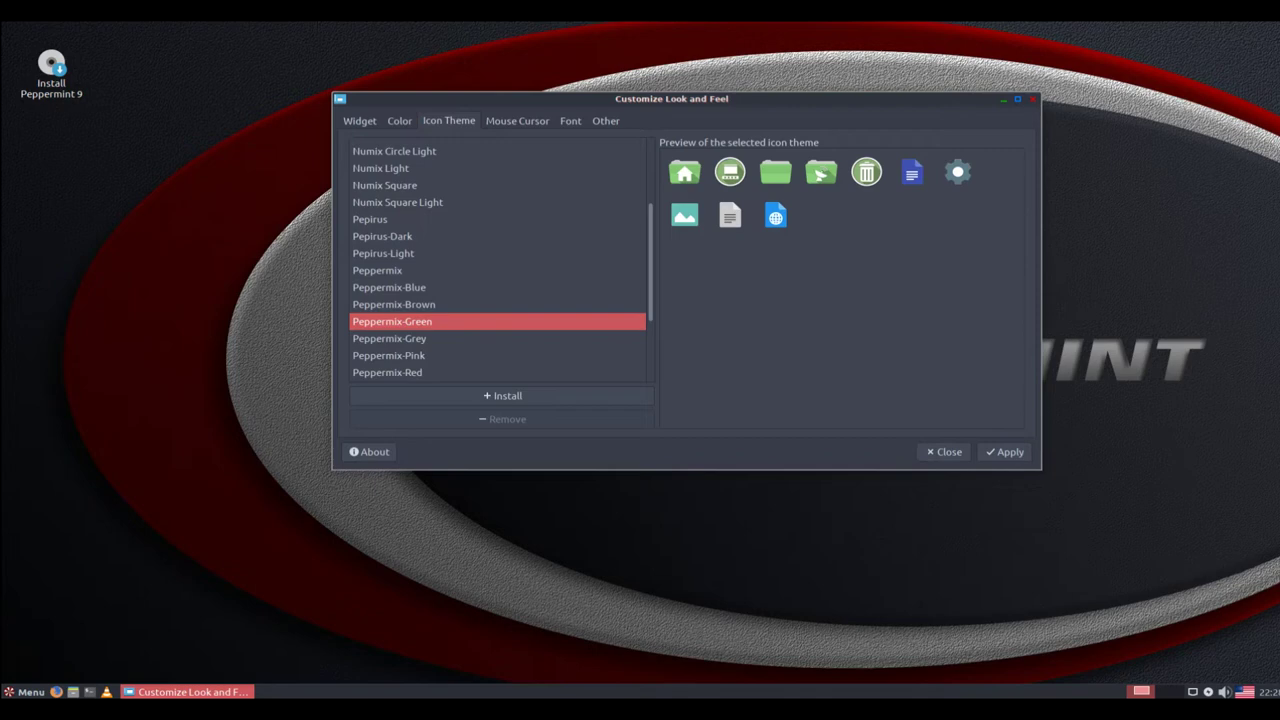
pyautogui.press('Down')
pyautogui.press('Down')
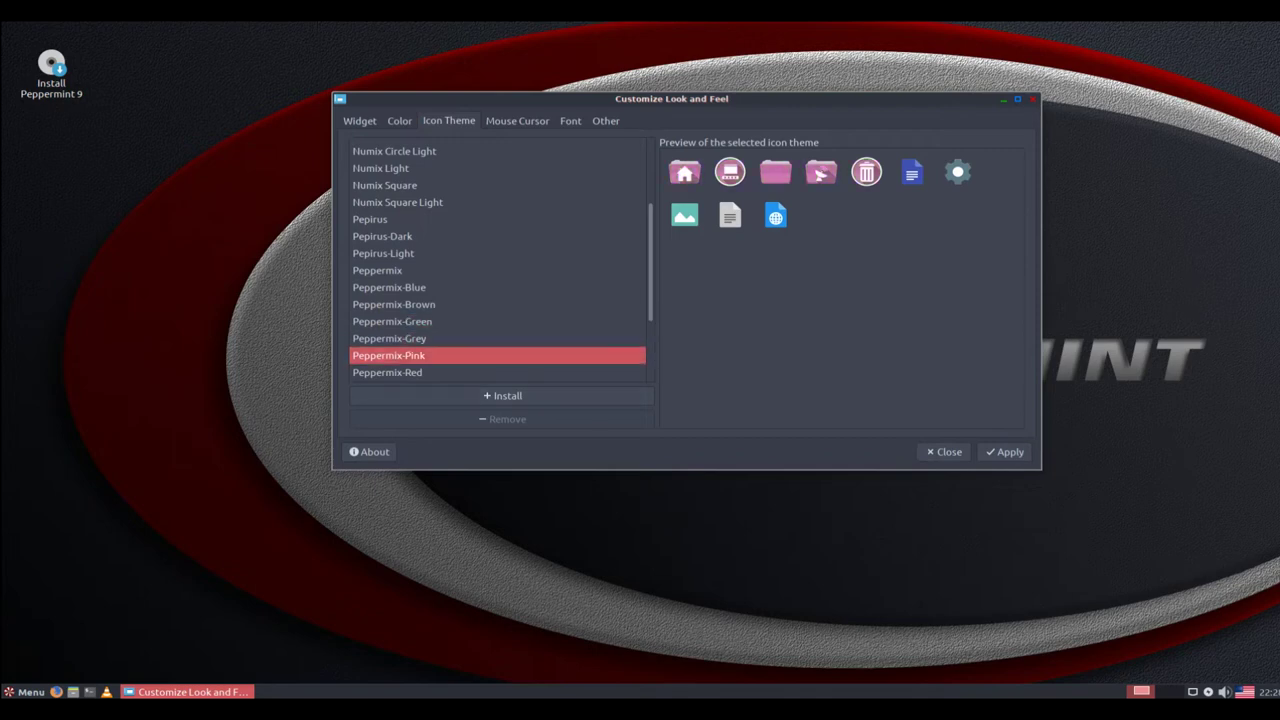
# - Preview the elementary Xfce, elementary Xfce dark and ePepirus icon themes
pyautogui.scroll(-3, 497, 260)
pyautogui.scroll(-2, 497, 260)
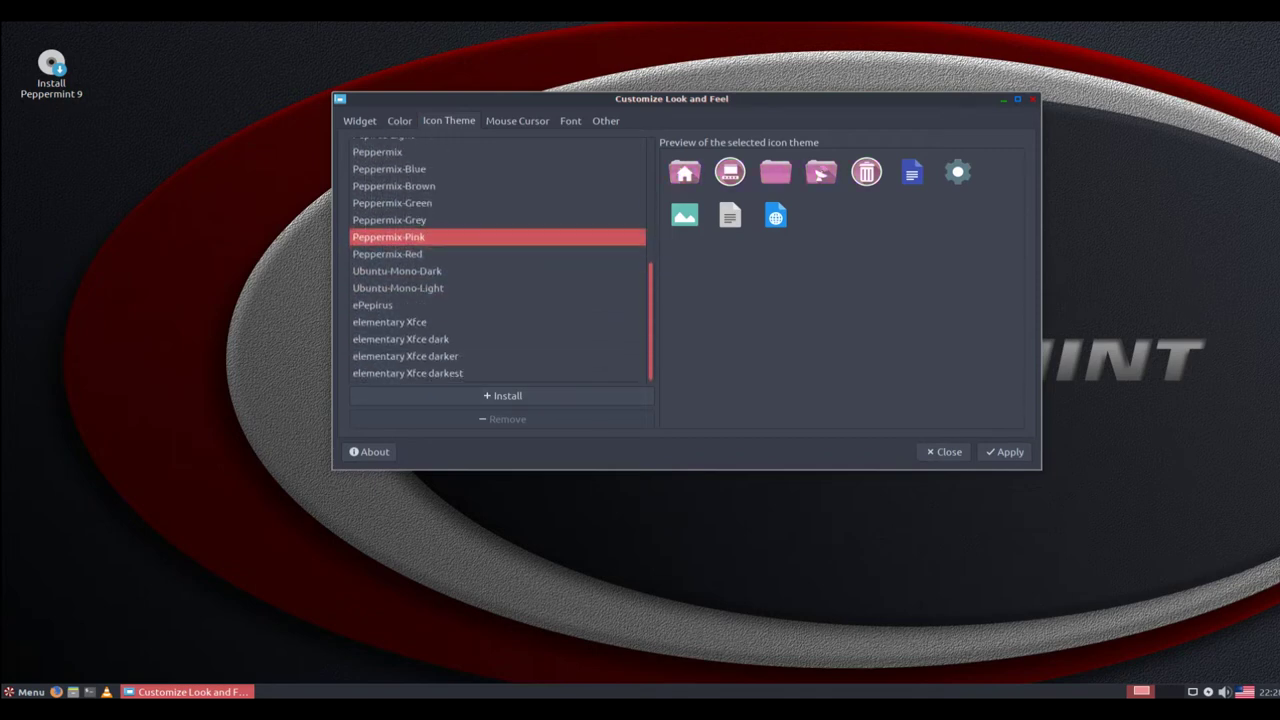
pyautogui.press('Down')
pyautogui.press('Down')
pyautogui.press('Down')
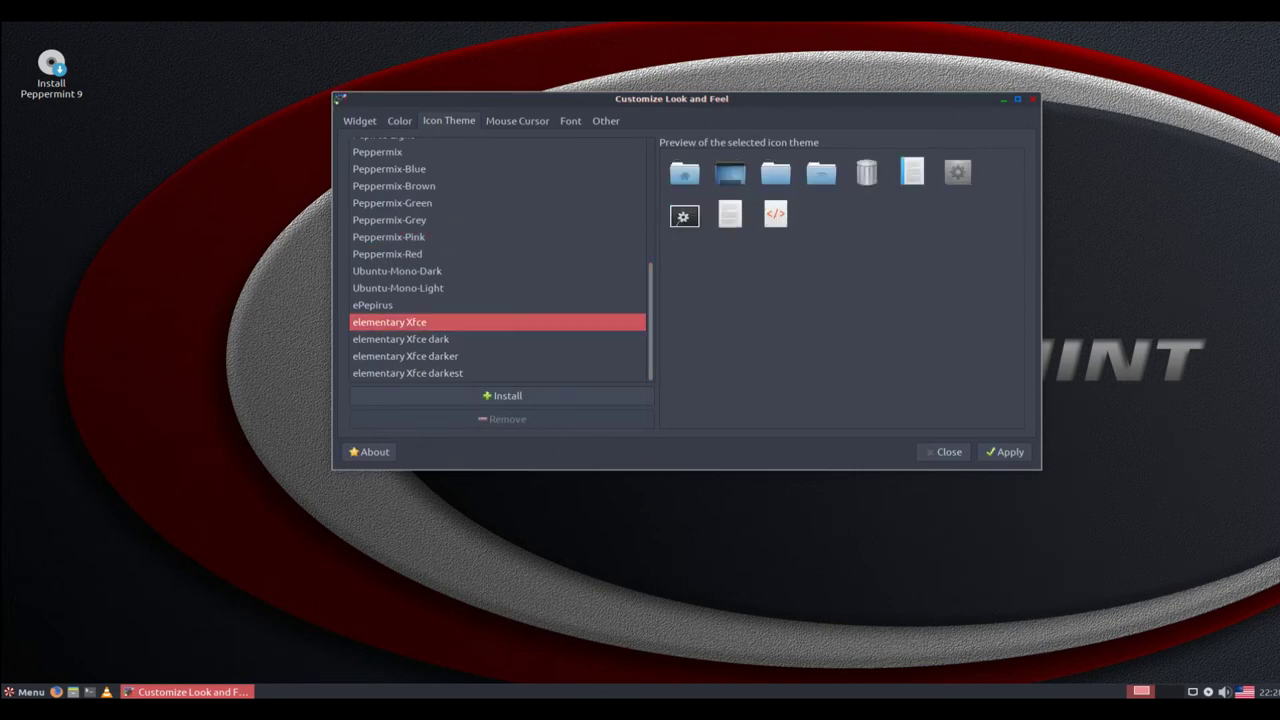
pyautogui.press('Down')
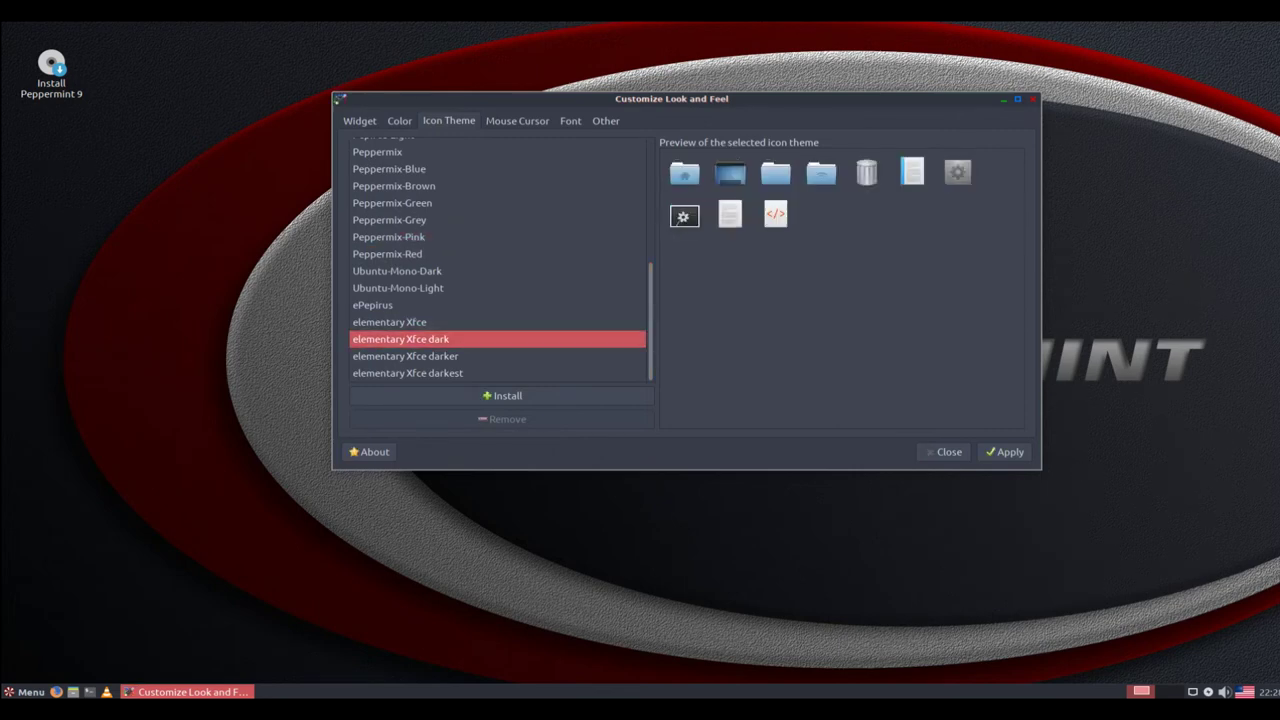
pyautogui.press('Up')
pyautogui.press('Up')
pyautogui.press('Down')
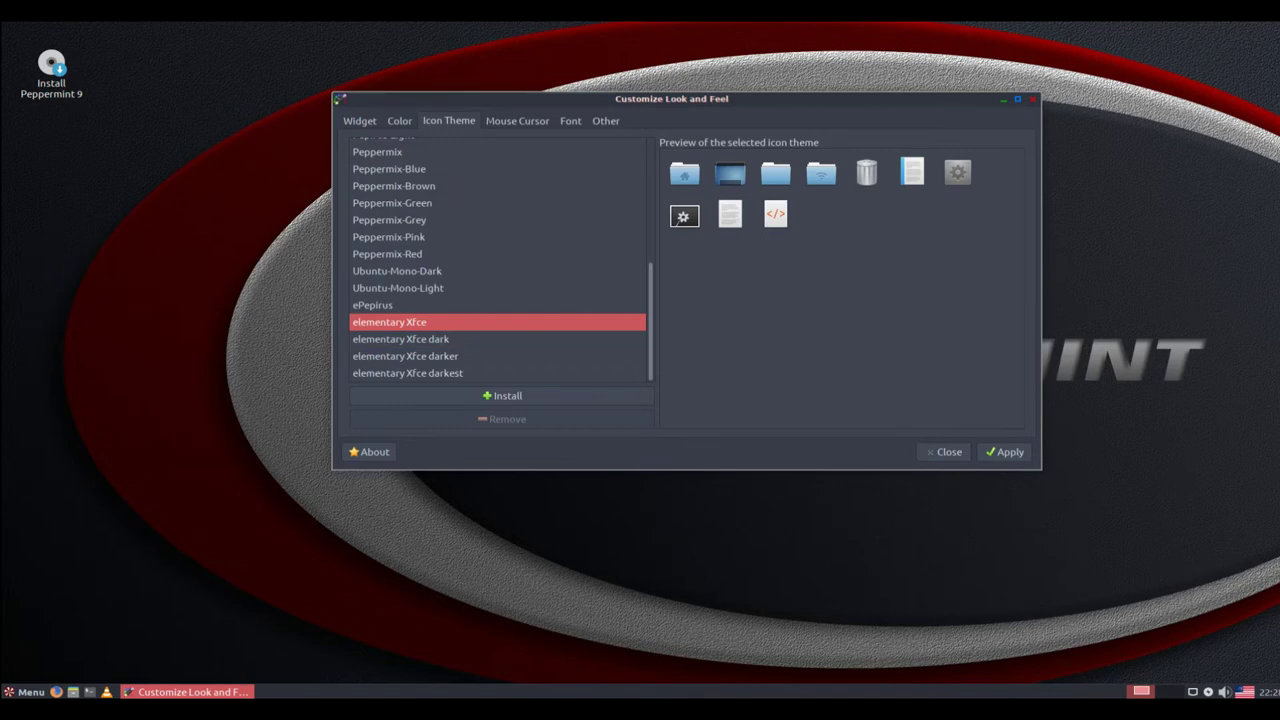
pyautogui.press('Up')
pyautogui.press('Up')
pyautogui.press('Up')
pyautogui.press('Up')
pyautogui.press('Up')
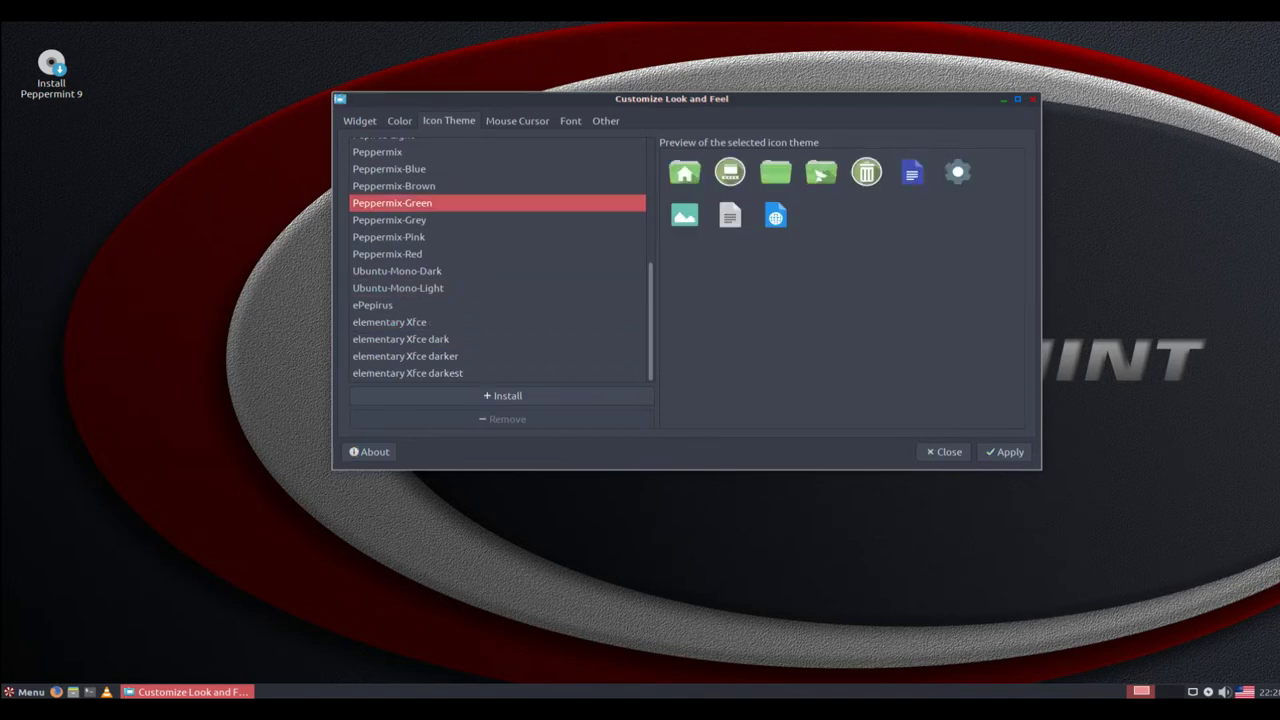
# - Review the Mouse Cursor, Font and Other pages, returning to the Widget theme list
pyautogui.hotkey('ctrl', 'pagedown')
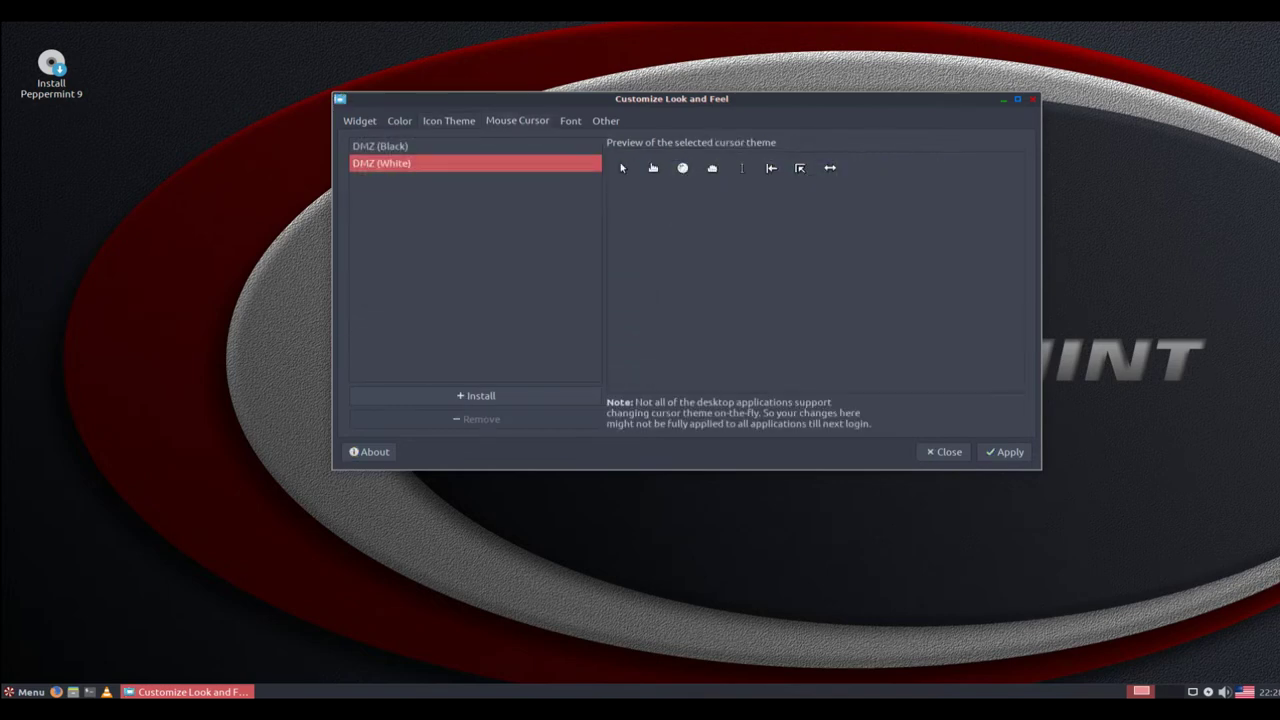
pyautogui.hotkey('ctrl', 'pagedown')
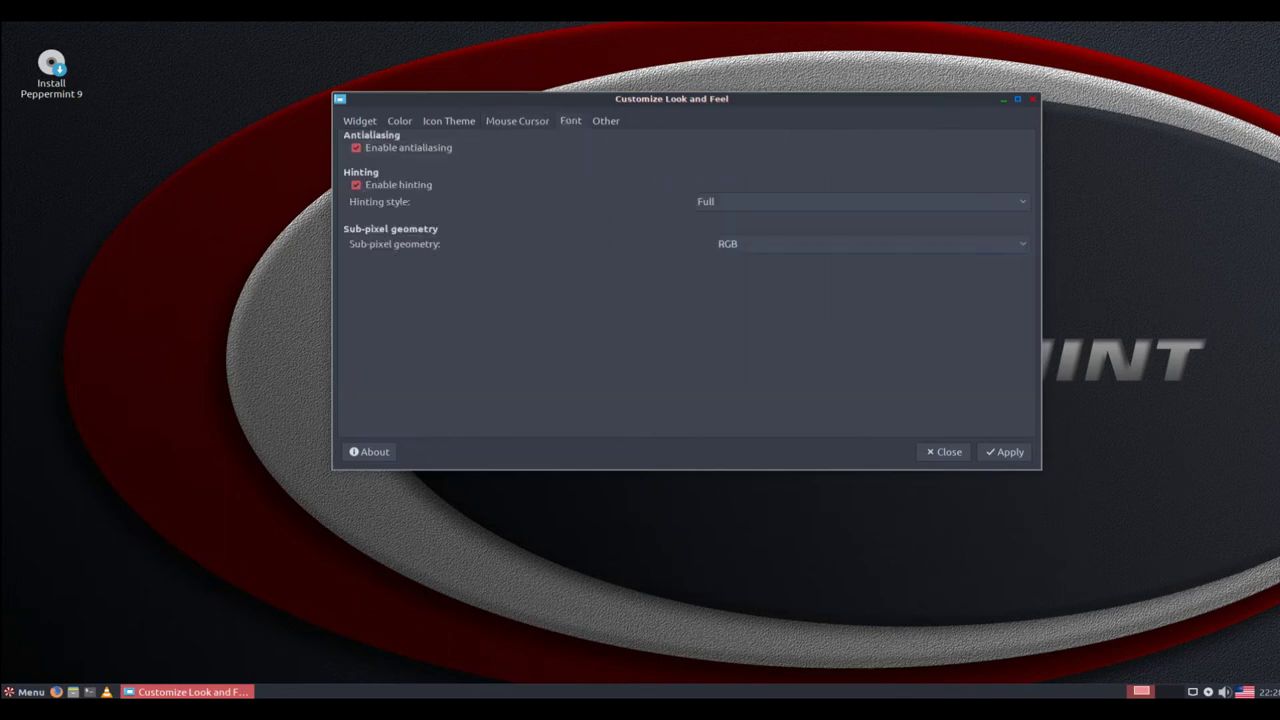
pyautogui.hotkey('ctrl', 'pagedown')
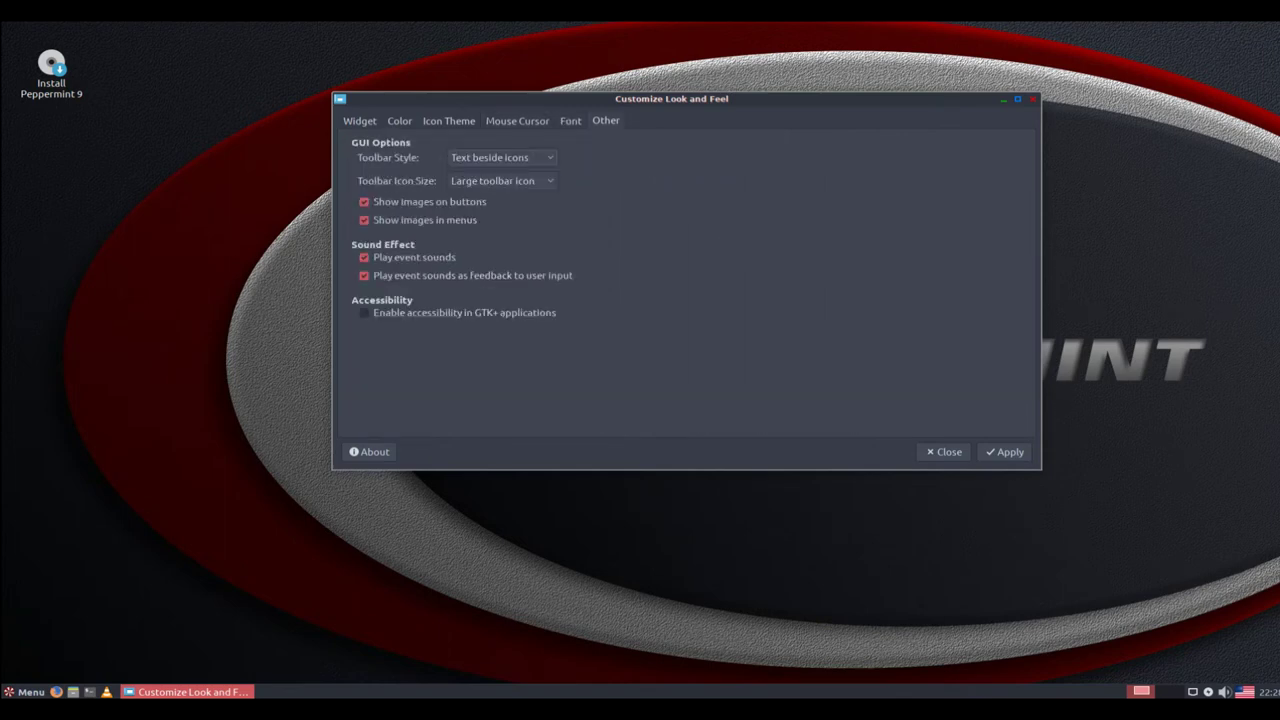
pyautogui.hotkey('ctrl', 'pagedown')
# - Close Customize Look and Feel and open the Peppermint Settings Panel from the Whisker Menu
pyautogui.hotkey('alt', 'F4')
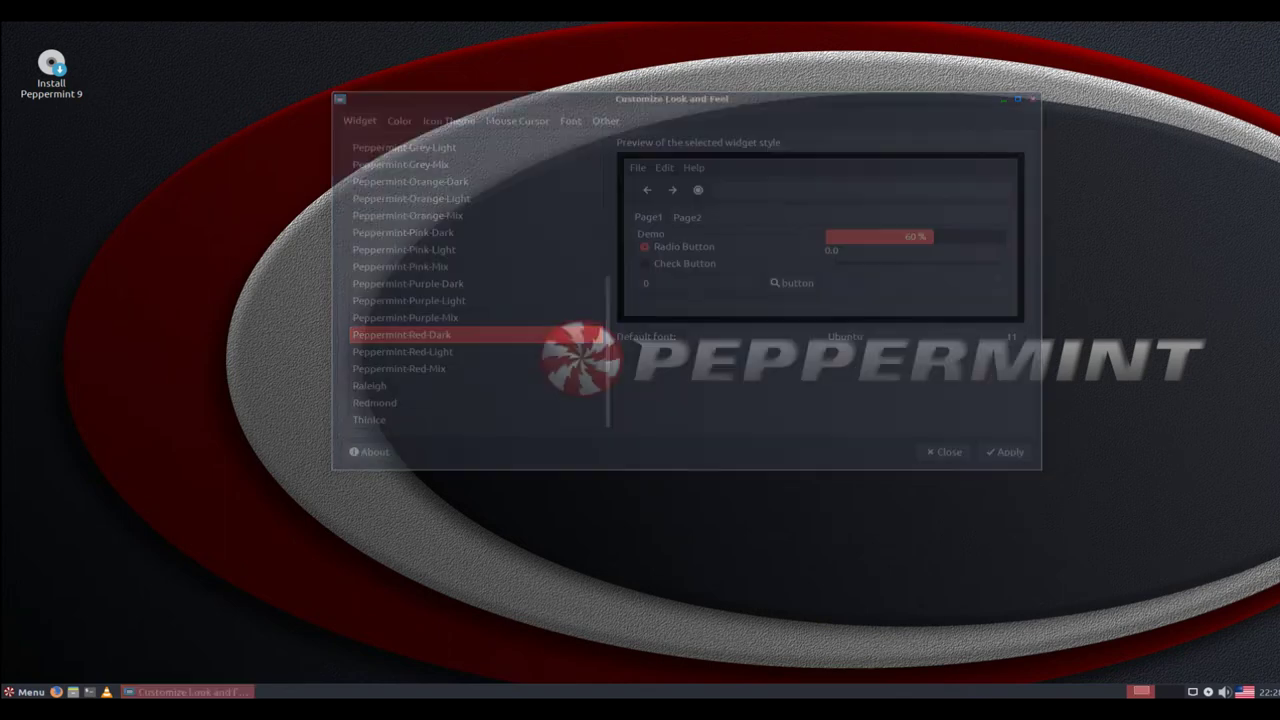
pyautogui.press('super')
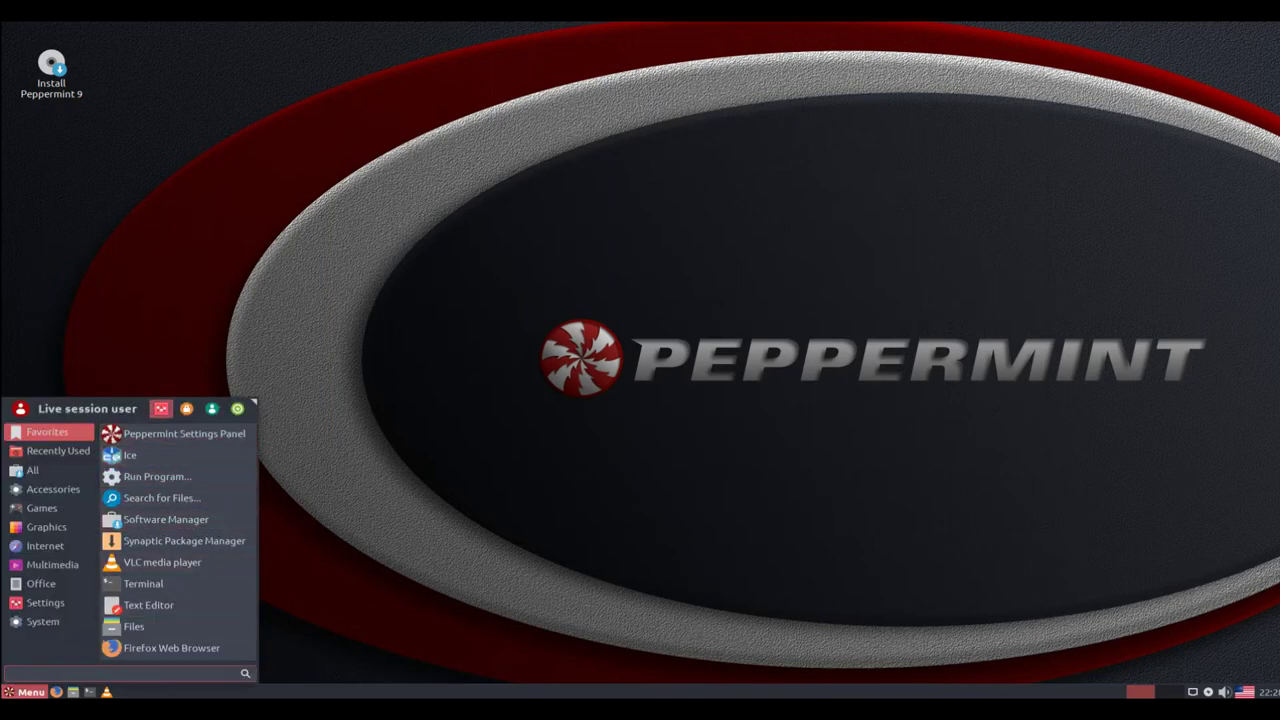
pyautogui.click(161, 409)
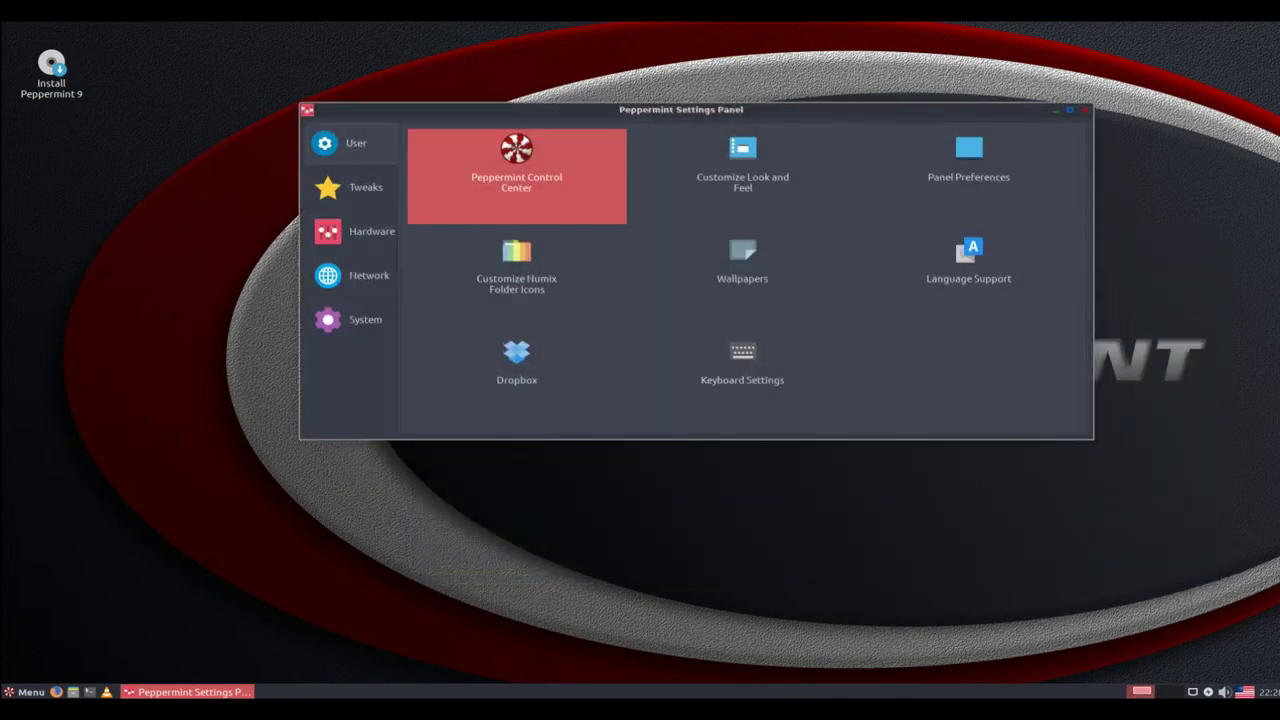
# - Step through the settings tiles and launch Peppermint Control Center
pyautogui.press('Right')
pyautogui.press('Right')
pyautogui.press('Down')
pyautogui.press('Left')
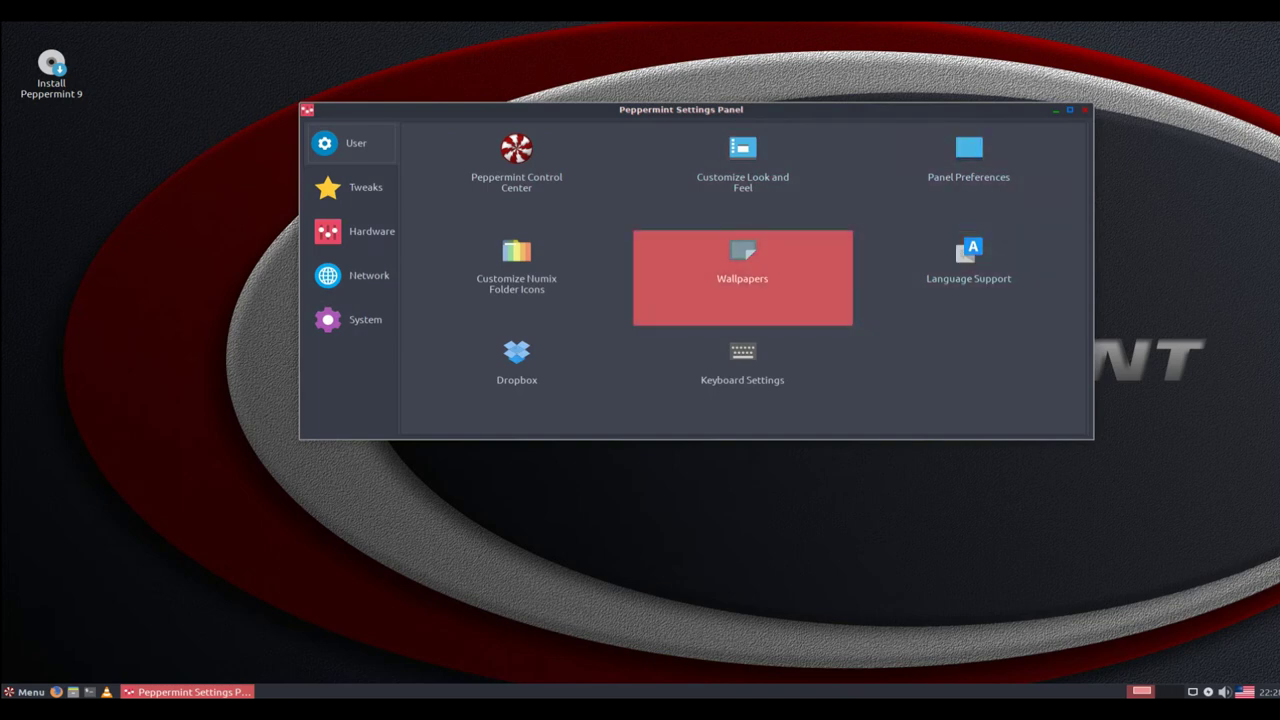
pyautogui.press('Left')
pyautogui.press('Down')
pyautogui.press('Right')
pyautogui.press('Up')
pyautogui.press('Home')
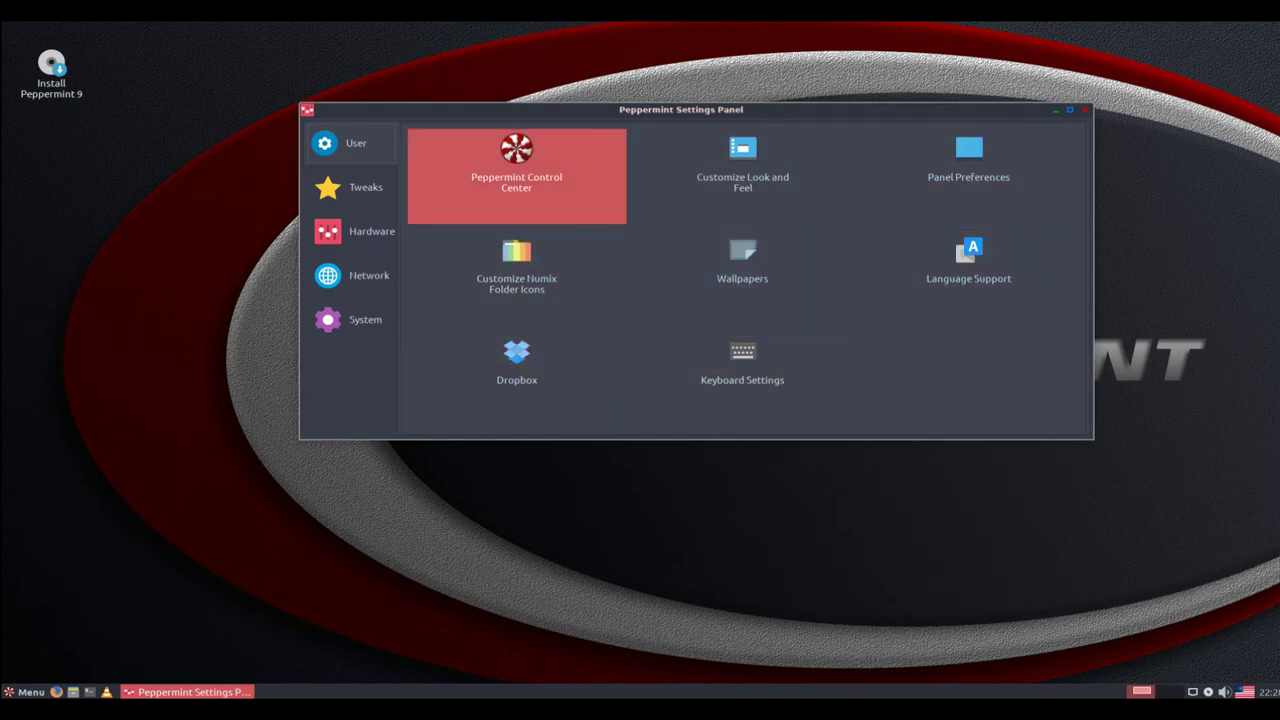
pyautogui.press('Return')
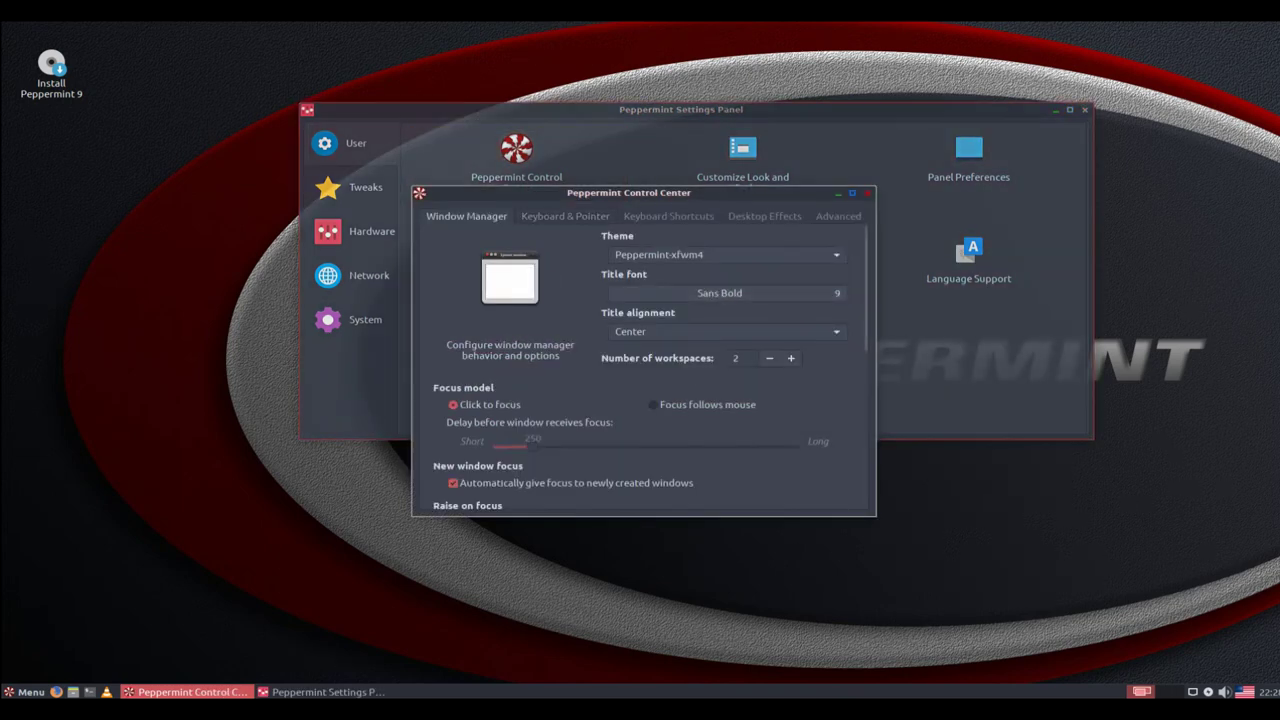